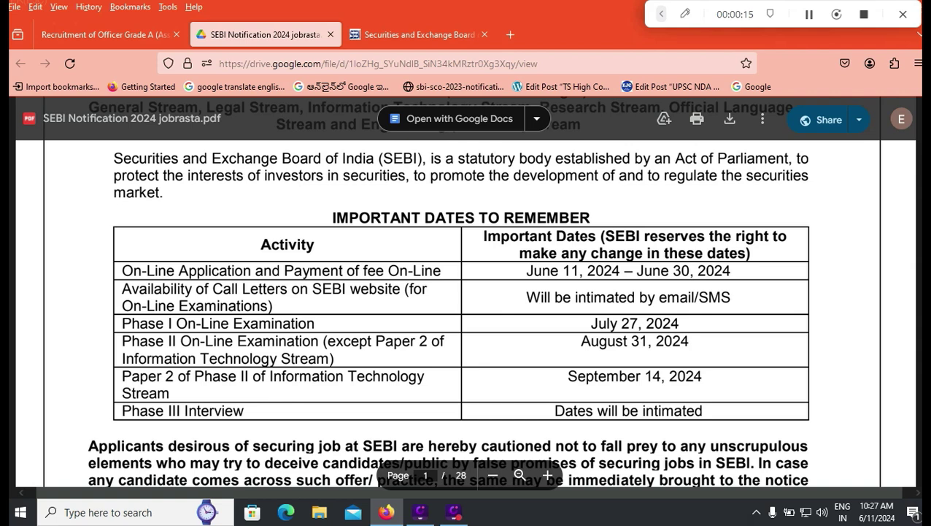
# Step: Mark the application period, Phase I, Phase II Paper 2 and Phase III entries, plus the General stream's total posts, with red pen strokes
pyautogui.click(684, 14)
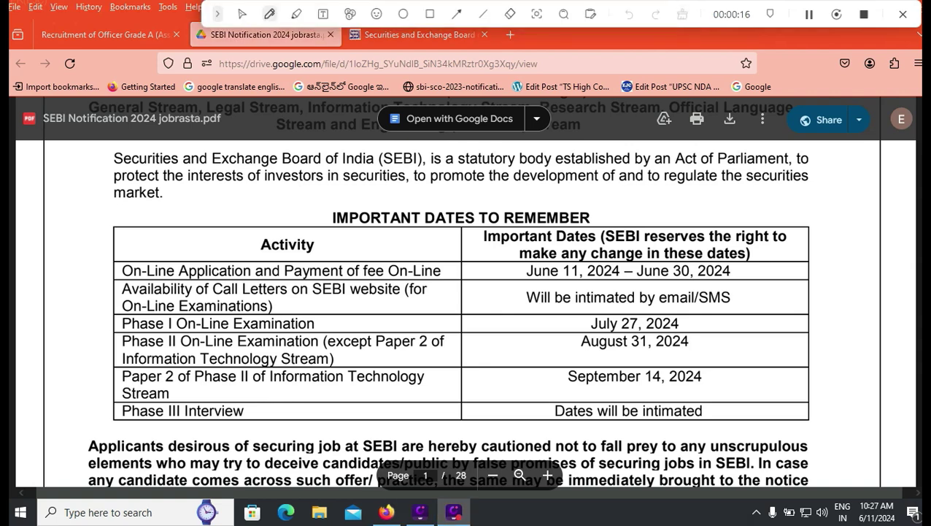
pyautogui.moveTo(499, 269); pyautogui.dragTo(574, 244)
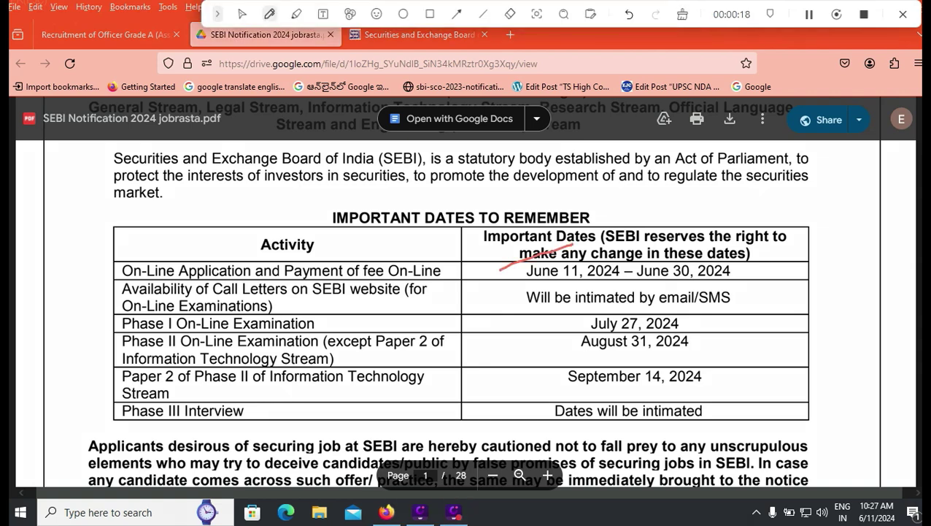
pyautogui.moveTo(742, 274); pyautogui.dragTo(775, 263)
pyautogui.moveTo(691, 325); pyautogui.dragTo(740, 306)
pyautogui.moveTo(705, 388); pyautogui.dragTo(737, 375)
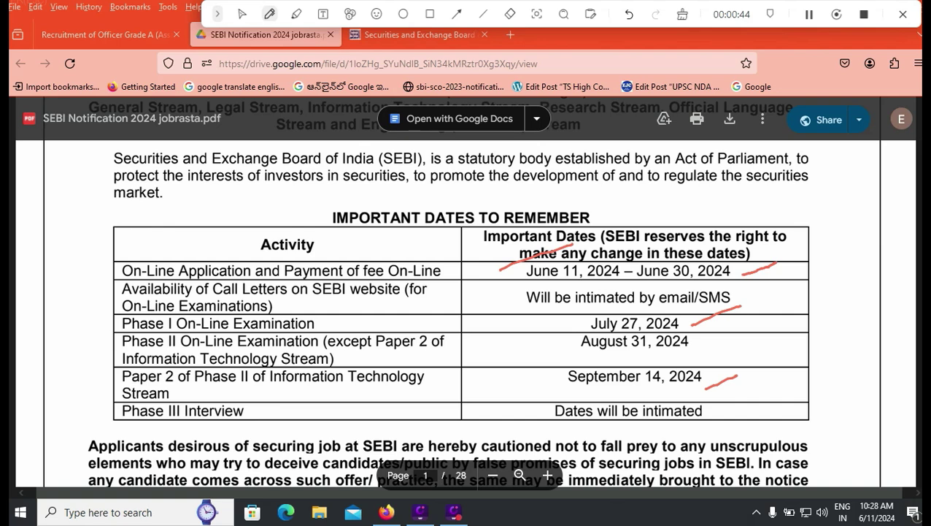
pyautogui.moveTo(713, 417); pyautogui.dragTo(741, 403)
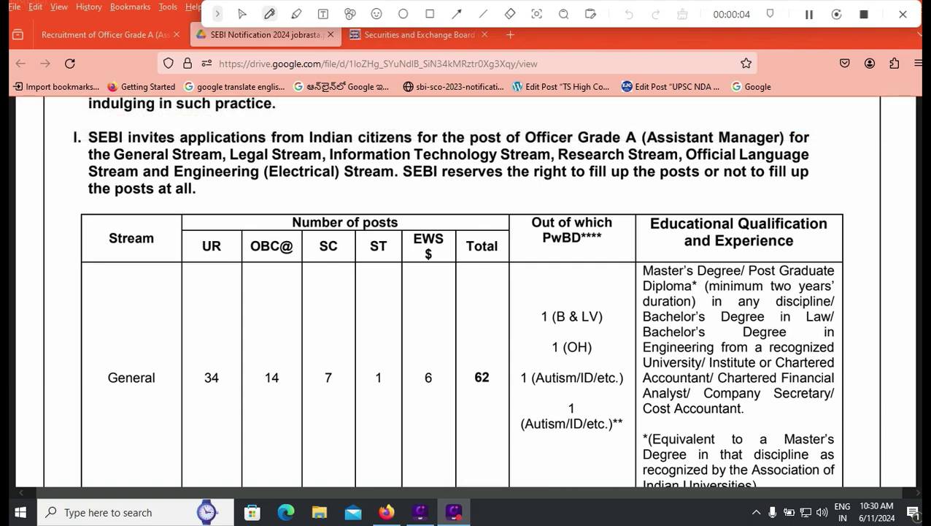
pyautogui.moveTo(490, 367); pyautogui.dragTo(512, 349)
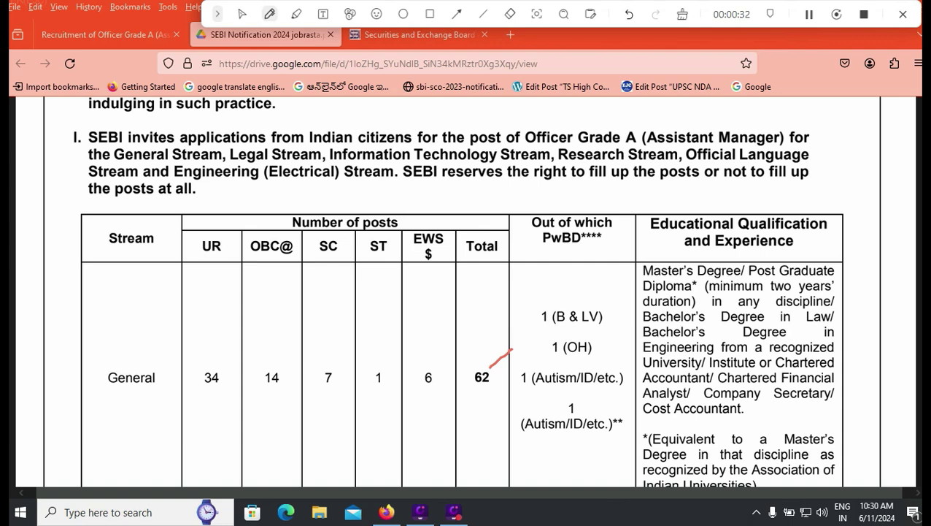
# Step: Examine the number of posts and educational qualifications for the Legal, Information Technology and Research streams
pyautogui.scroll(-5, 466, 292)
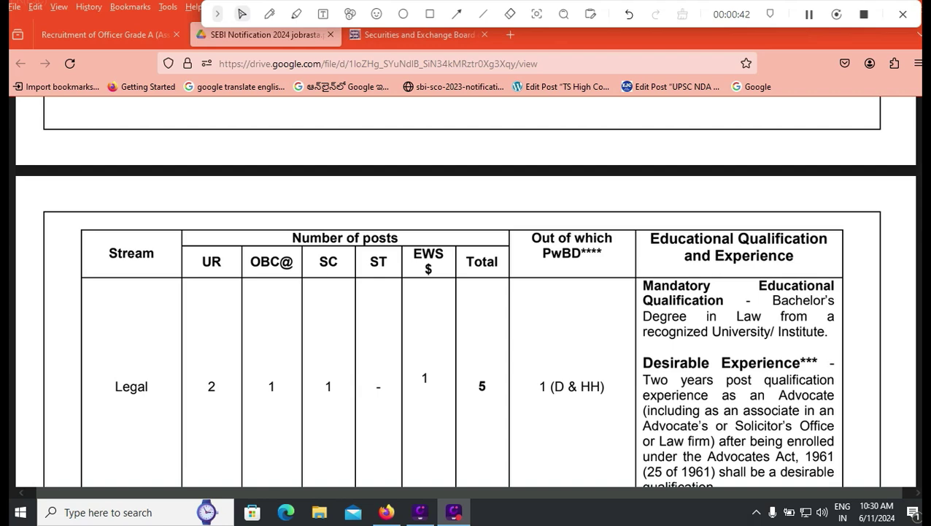
pyautogui.scroll(-3, 466, 292)
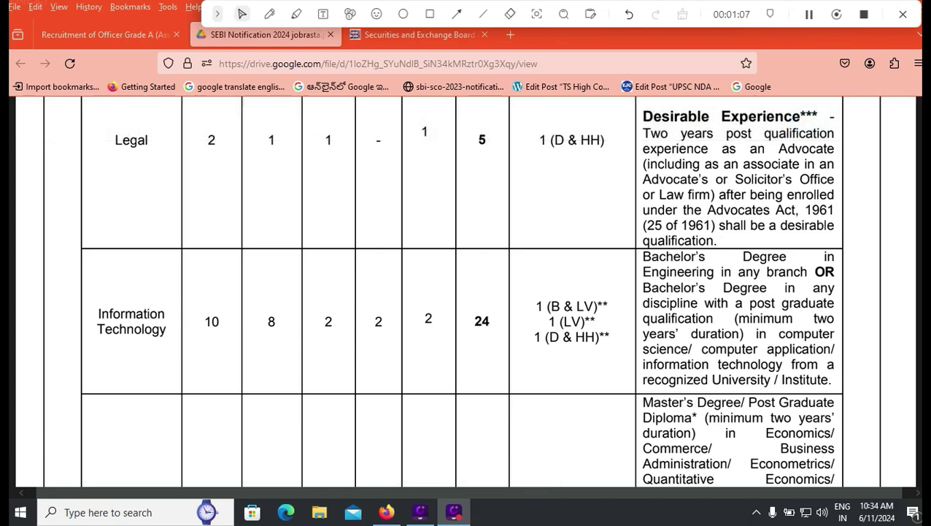
pyautogui.scroll(-3, 467, 292)
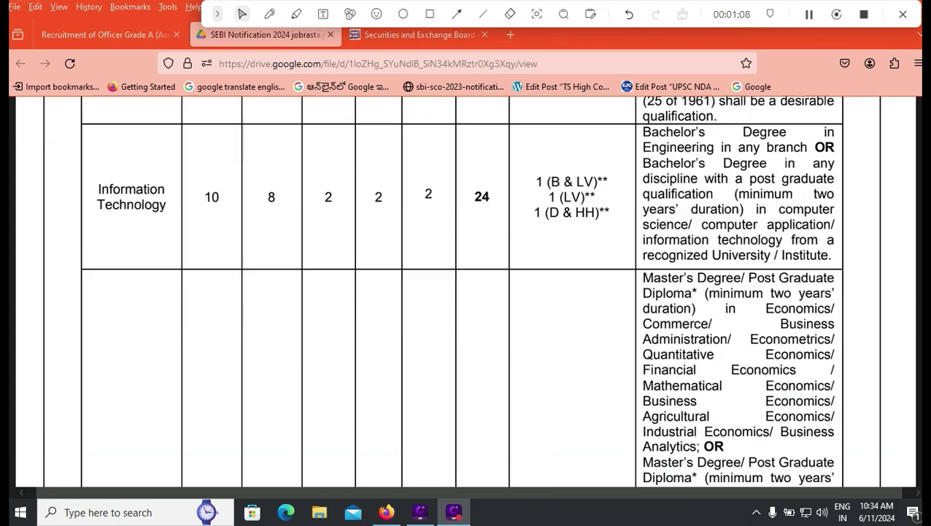
pyautogui.scroll(3, 467, 292)
pyautogui.scroll(-4, 467, 292)
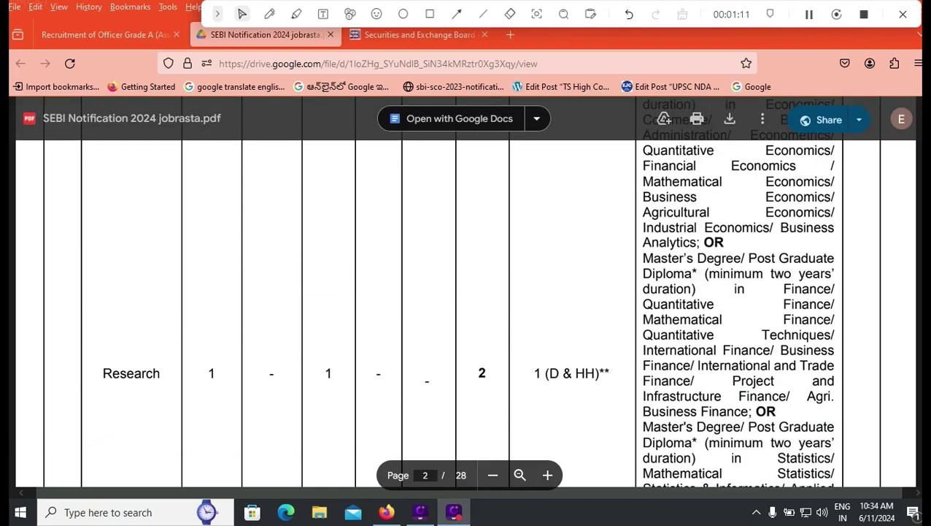
pyautogui.scroll(1, 467, 292)
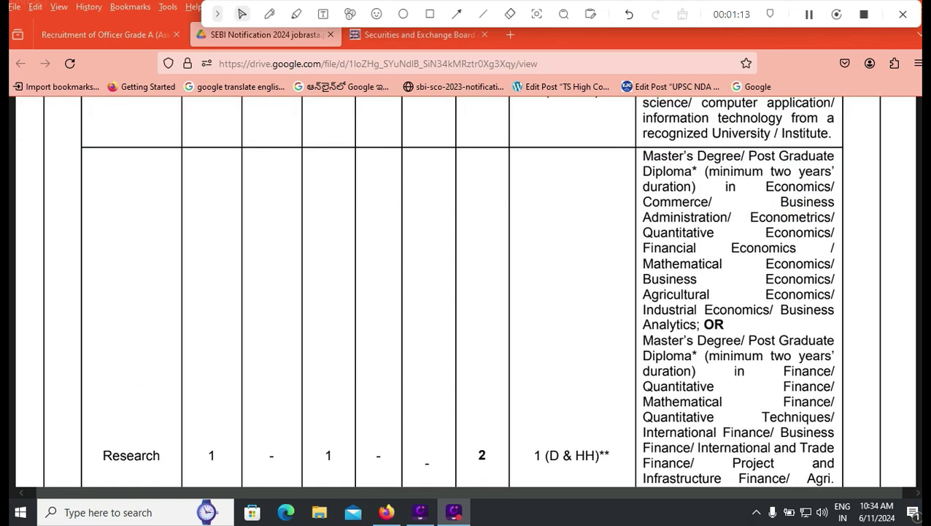
pyautogui.scroll(-3, 467, 292)
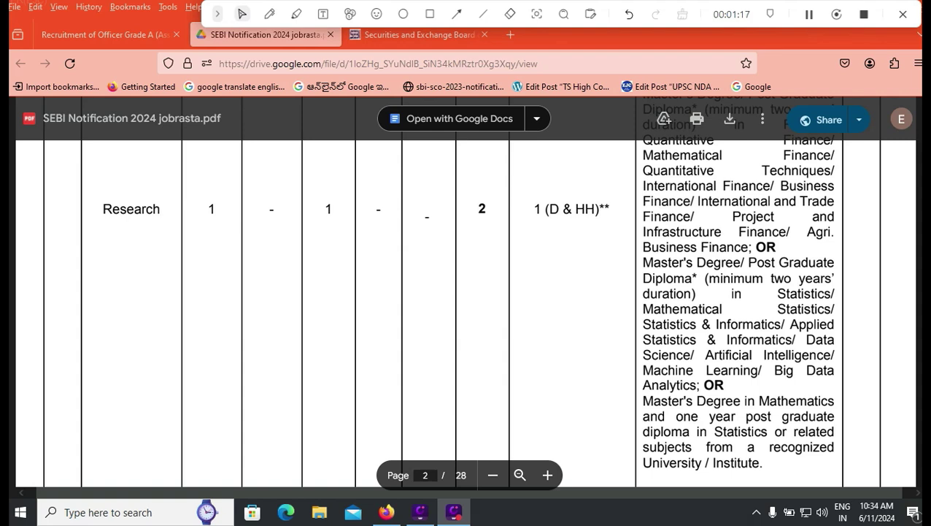
pyautogui.scroll(-3, 467, 292)
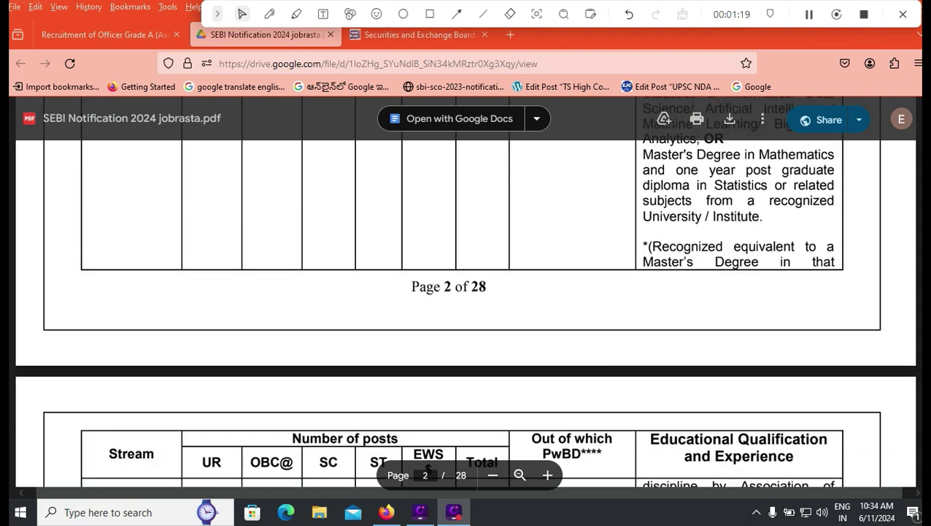
# Step: Examine the posts, qualifications and desirable experience for the Official Language and Engineering (Electrical) streams
pyautogui.scroll(-2, 467, 292)
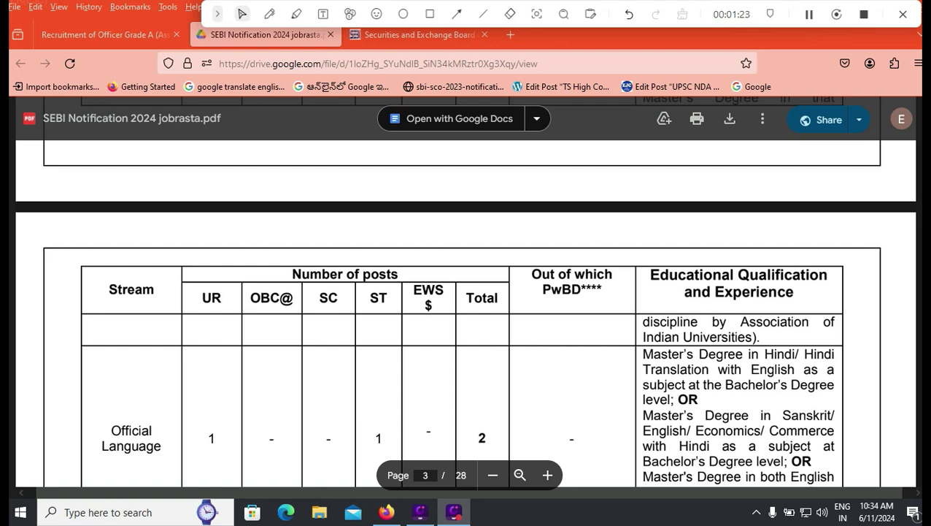
pyautogui.scroll(-1, 467, 292)
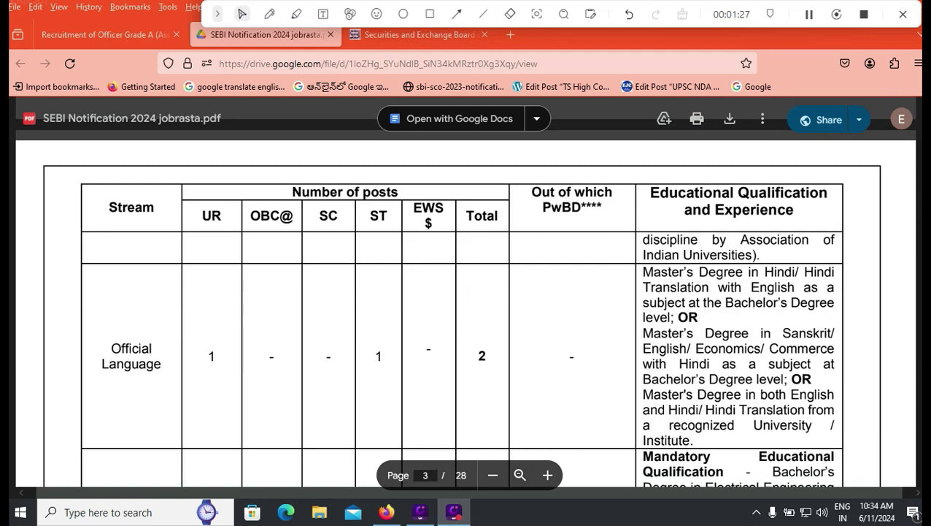
pyautogui.scroll(-2, 467, 292)
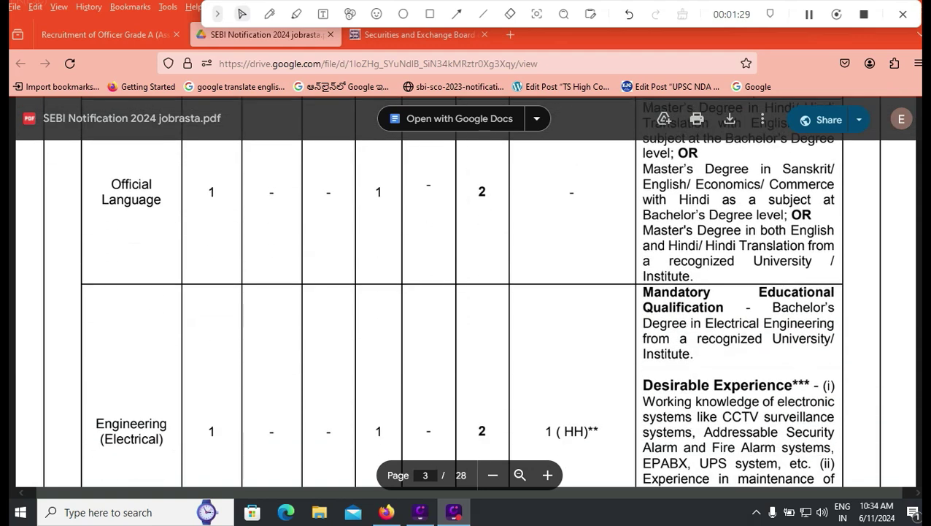
pyautogui.scroll(-2, 468, 292)
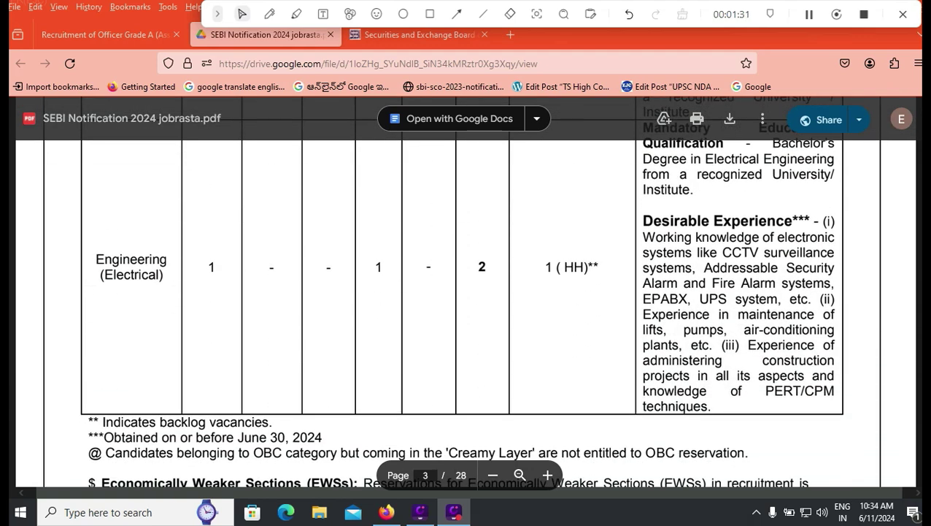
pyautogui.scroll(1, 460, 292)
pyautogui.scroll(2, 467, 292)
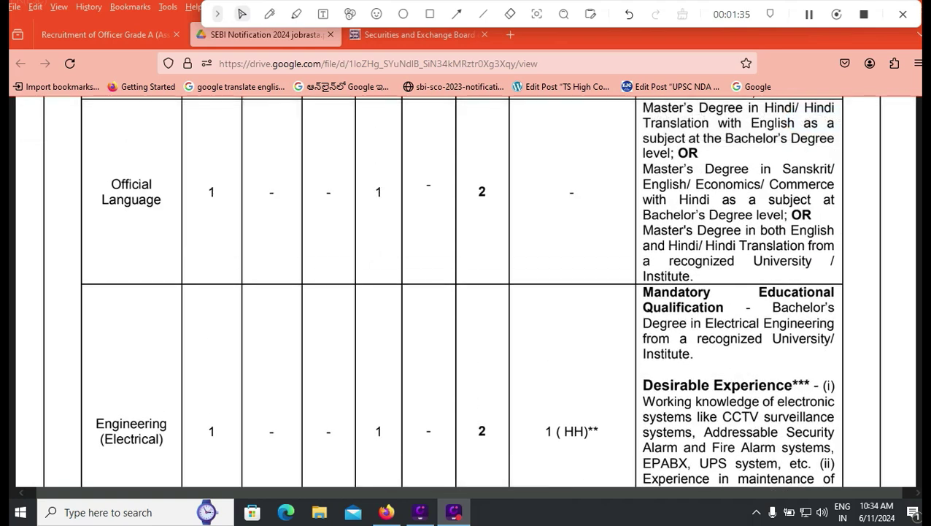
pyautogui.scroll(-5, 463, 292)
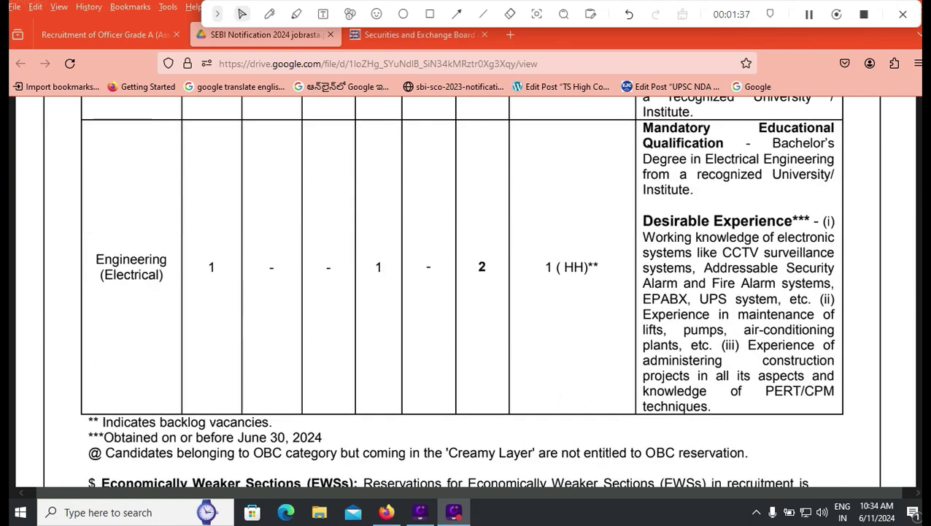
pyautogui.scroll(2, 463, 292)
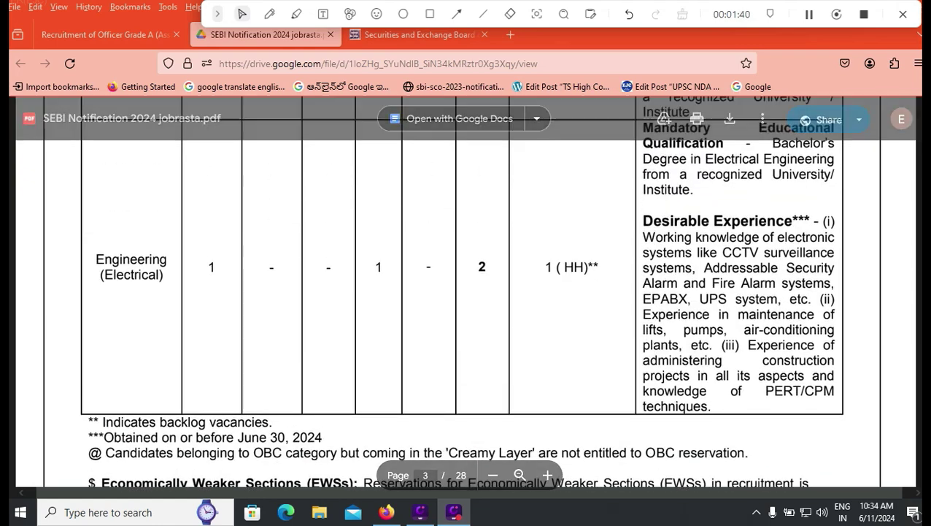
# Step: Underline the reference date in the Age Limit heading and the maximum age in clause a with the red pen
pyautogui.scroll(-10, 465, 292)
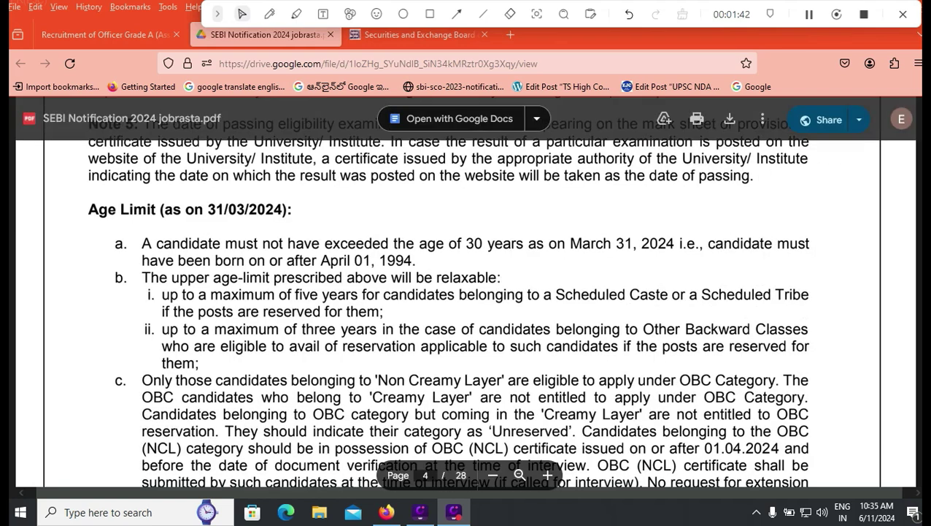
pyautogui.click(269, 14)
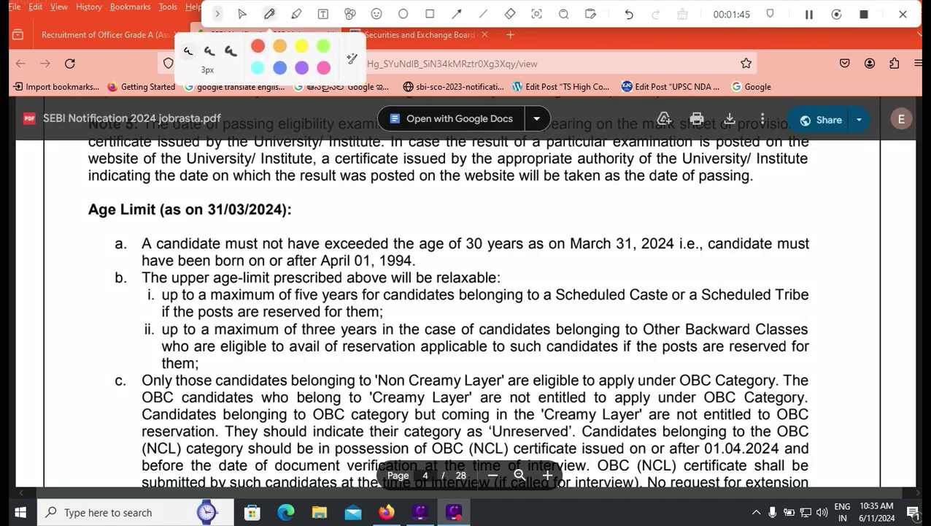
pyautogui.moveTo(209, 222); pyautogui.dragTo(272, 220)
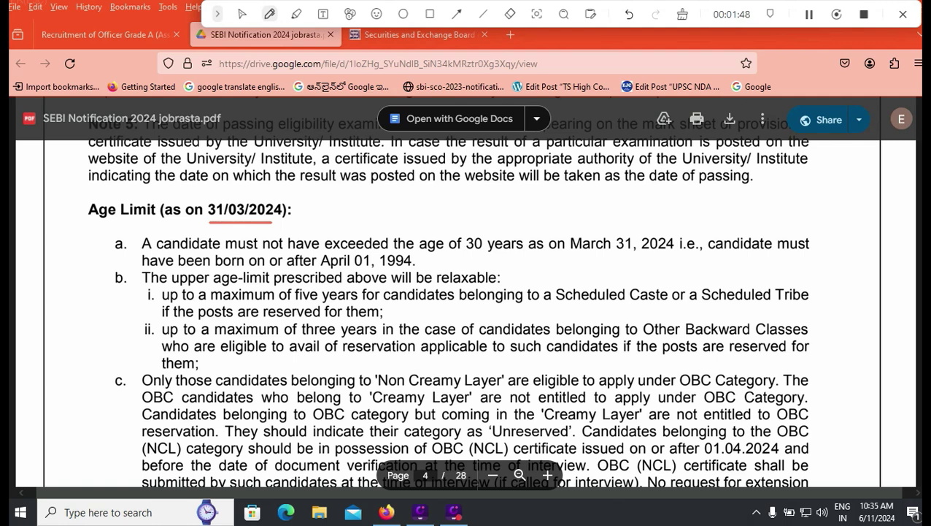
pyautogui.moveTo(462, 257); pyautogui.dragTo(498, 257)
# Step: Read the age relaxation rules for the reserved, PwBD and ex-servicemen categories on page 4 of the notification
pyautogui.scroll(-3, 465, 292)
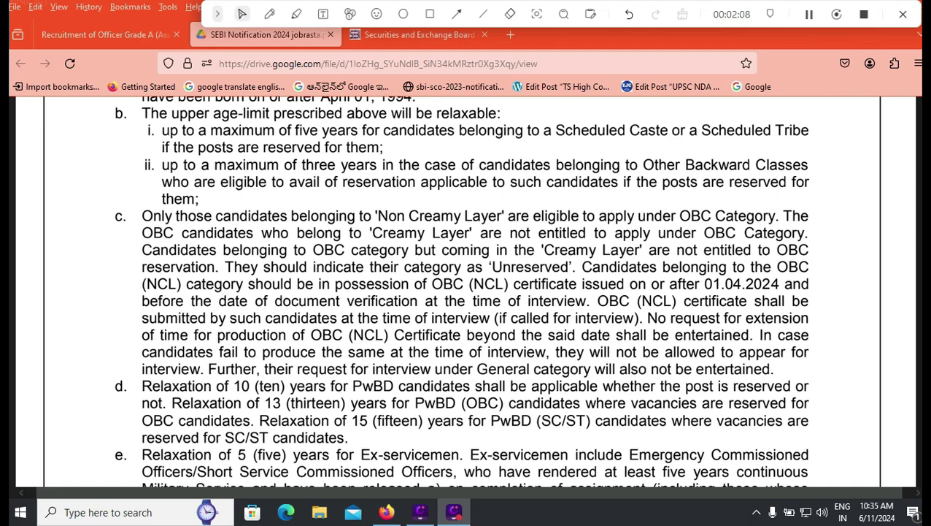
pyautogui.scroll(3, 466, 292)
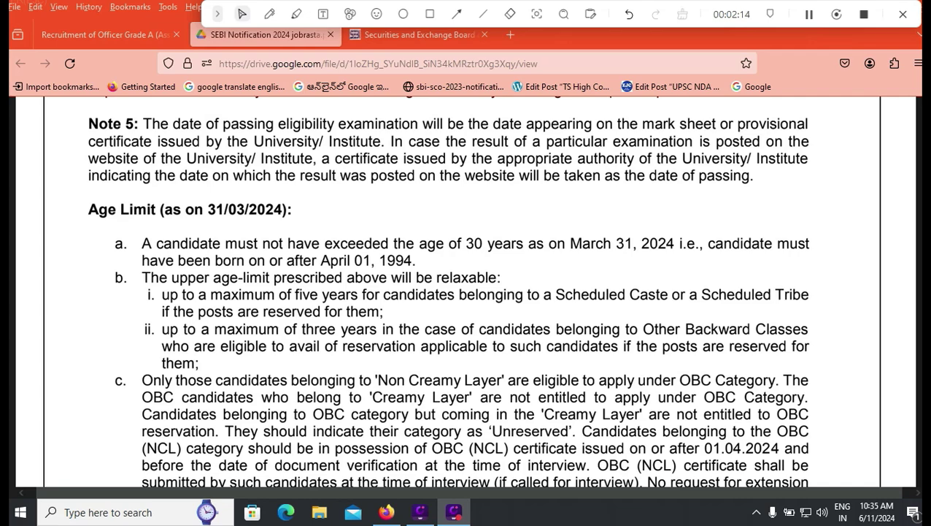
pyautogui.scroll(-5, 466, 292)
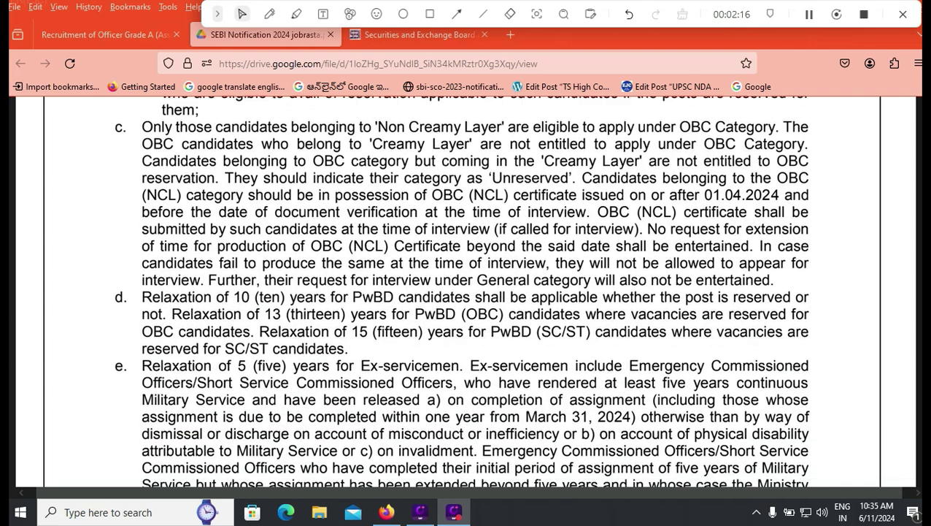
pyautogui.scroll(-3, 465, 292)
pyautogui.scroll(-5, 466, 292)
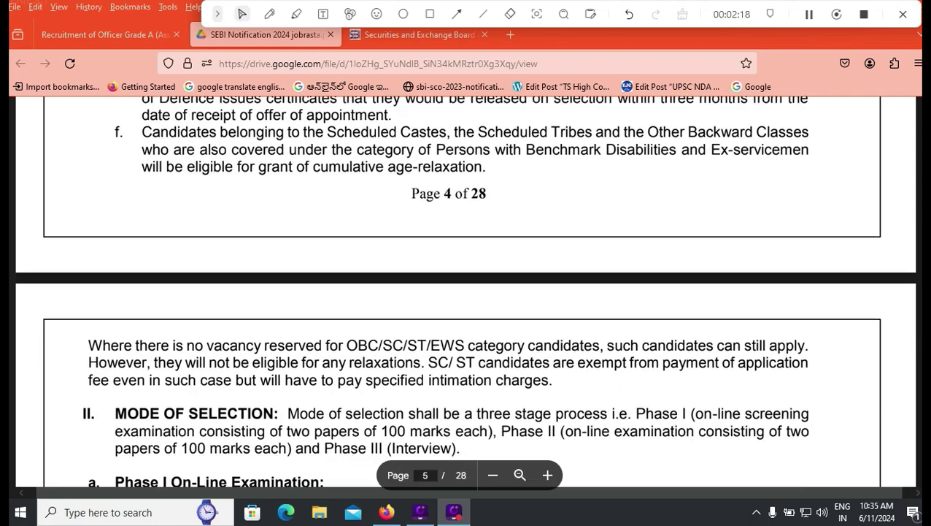
# Step: Review the Mode of Selection section, including the paper tables for the Phase I and Phase II online examinations
pyautogui.scroll(-3, 466, 292)
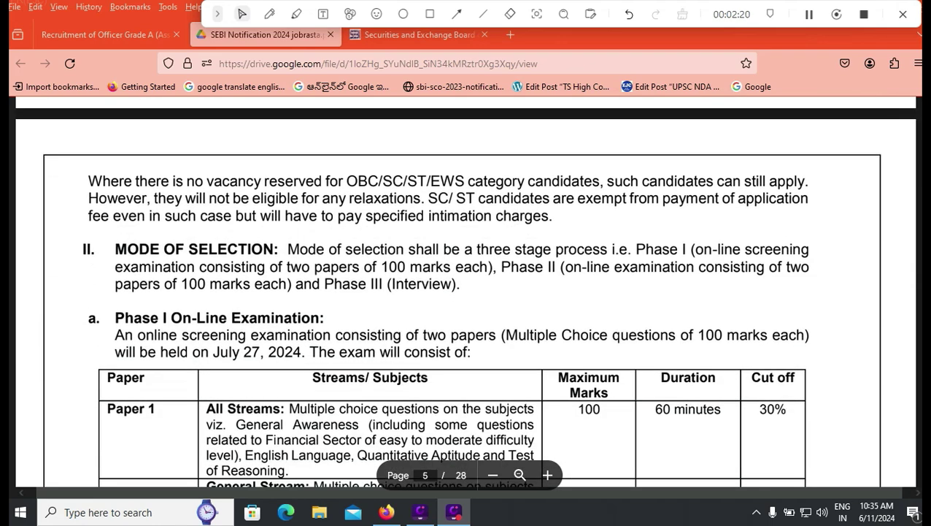
pyautogui.scroll(-3, 466, 292)
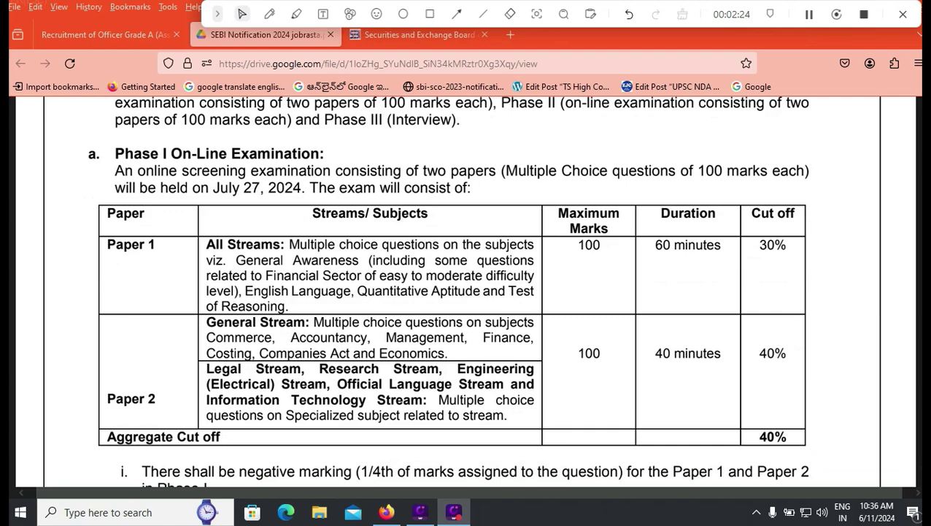
pyautogui.scroll(-7, 448, 292)
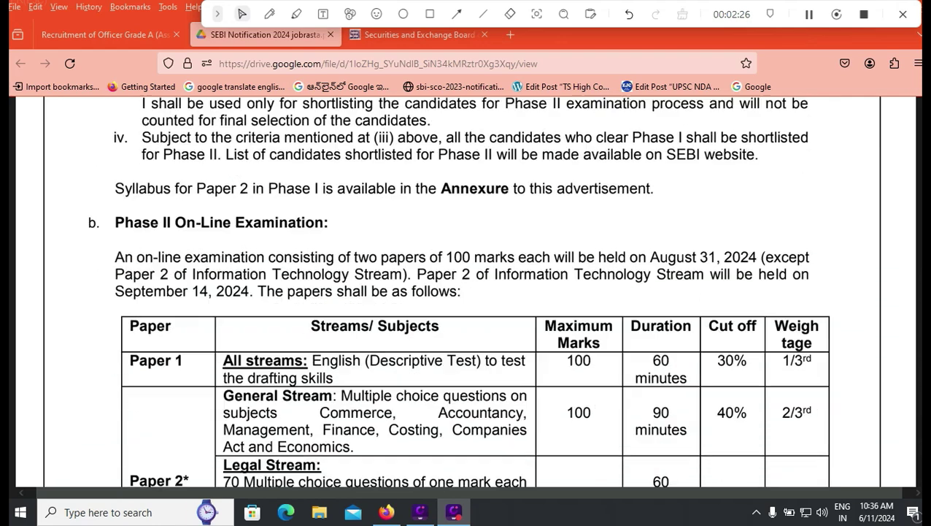
pyautogui.scroll(-10, 467, 292)
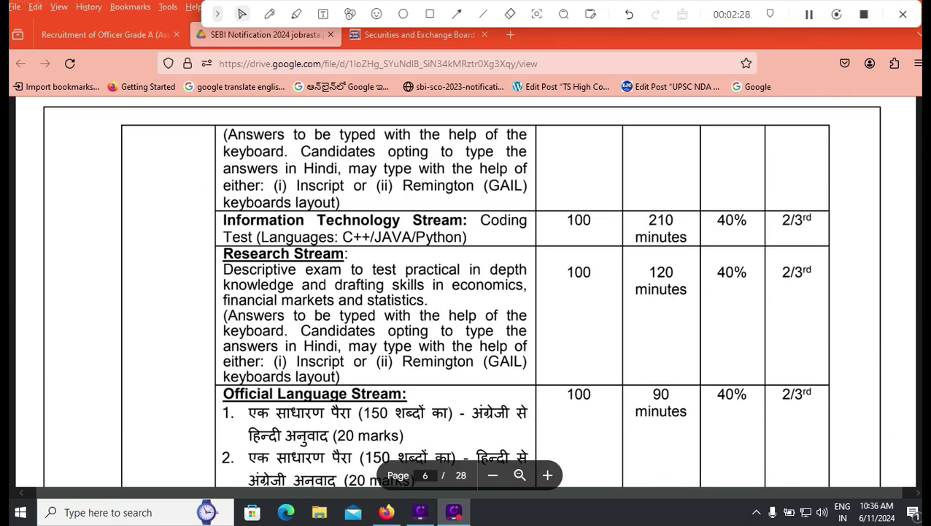
pyautogui.scroll(-4, 468, 292)
# Step: Read the Service Conditions/Pay and Allowances section and the list of Phase I examination centers
pyautogui.scroll(-8, 467, 292)
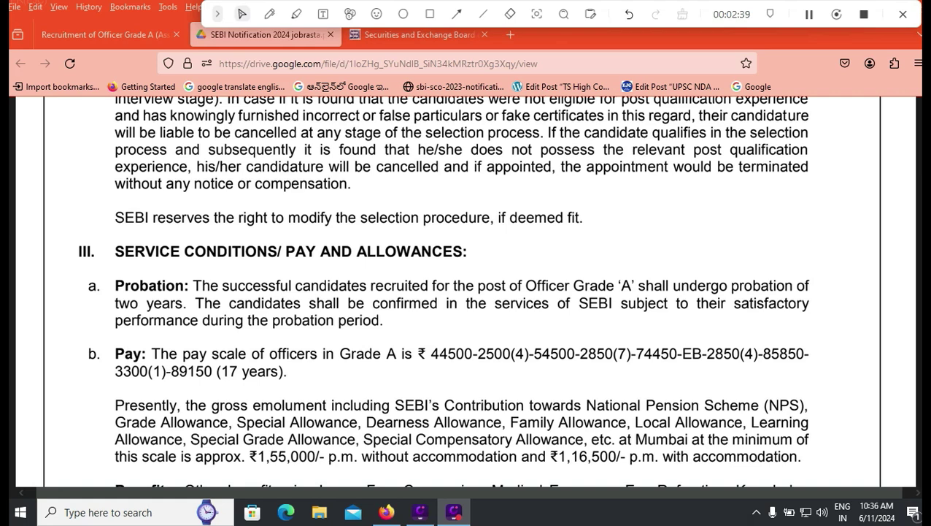
pyautogui.scroll(-3, 467, 292)
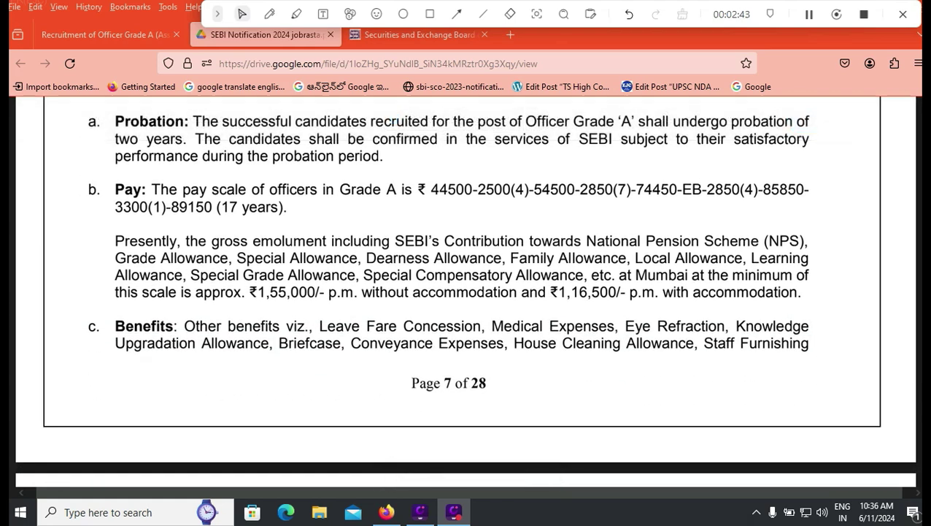
pyautogui.scroll(-3, 467, 292)
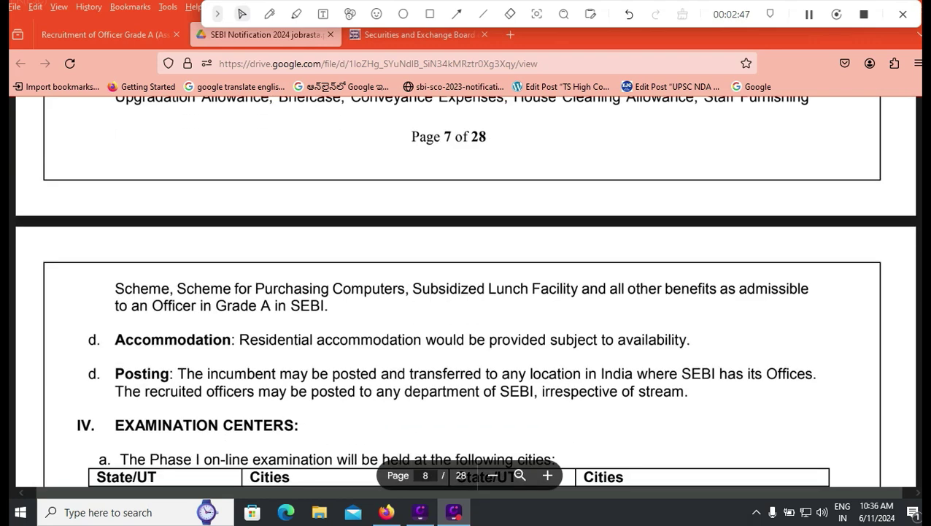
pyautogui.scroll(-3, 466, 292)
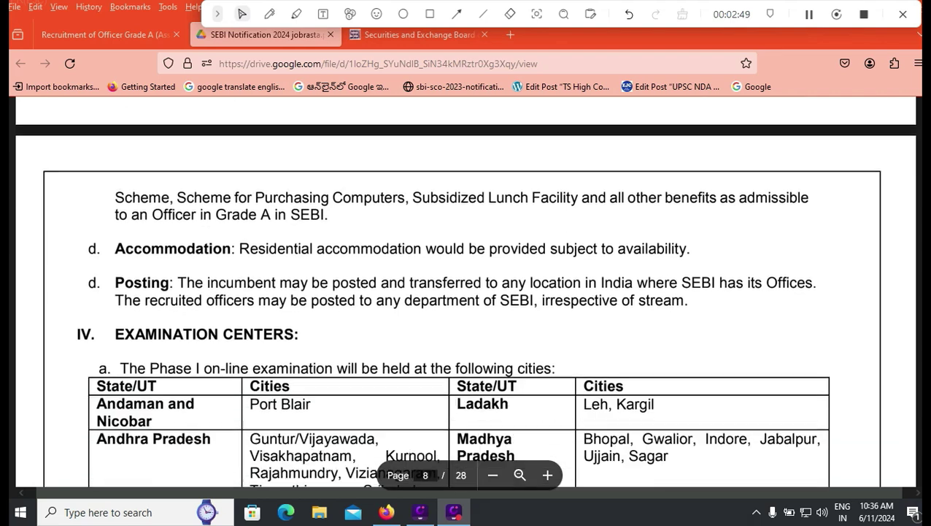
pyautogui.scroll(-2, 466, 292)
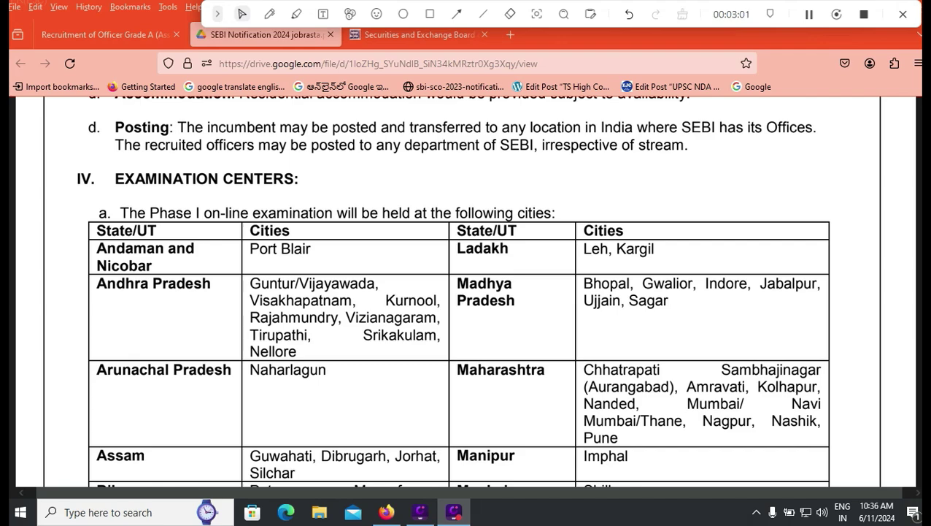
# Step: Review the Phase I and Phase II examination city tables, including the separate cities for Information Technology Stream Paper 2
pyautogui.scroll(-5, 458, 292)
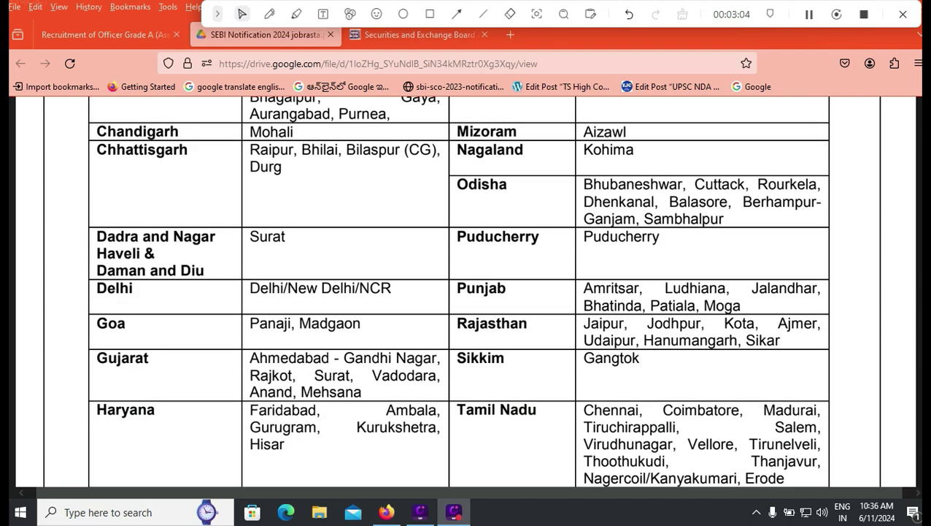
pyautogui.scroll(-3, 458, 292)
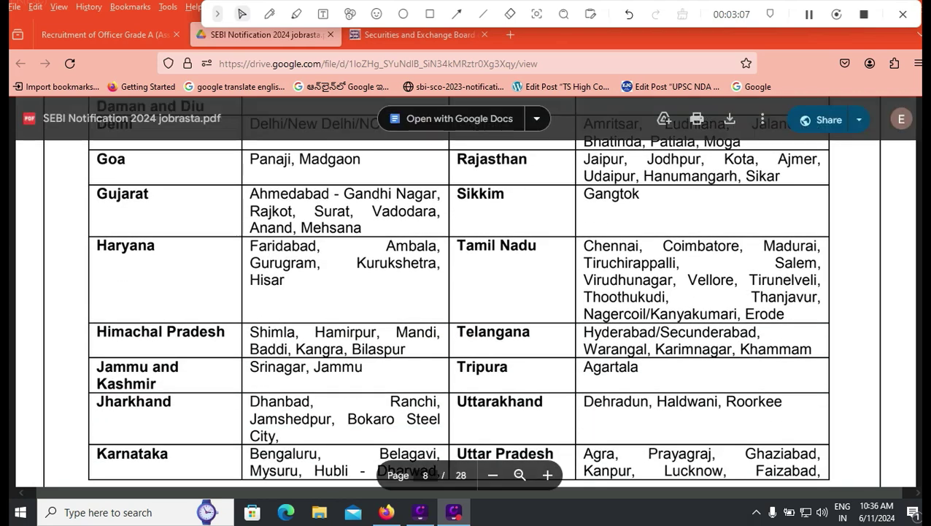
pyautogui.scroll(-3, 466, 292)
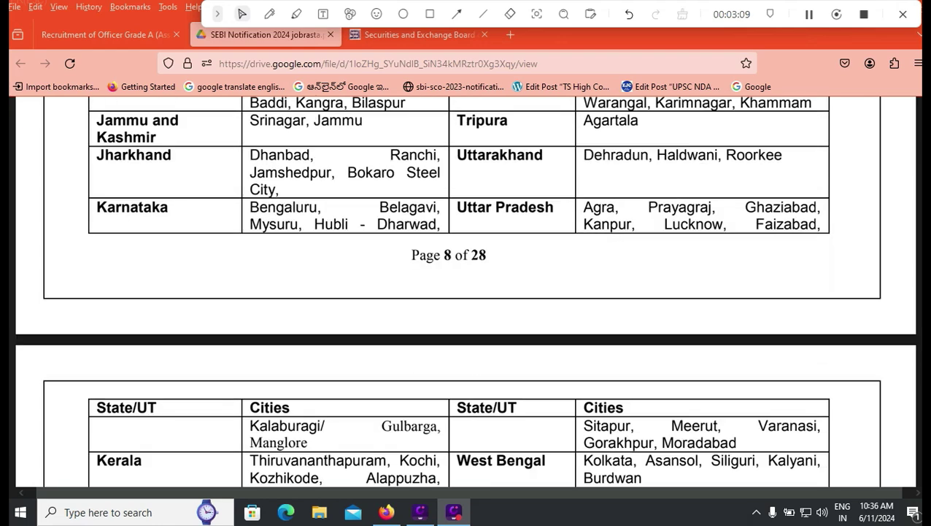
pyautogui.scroll(-3, 466, 292)
pyautogui.scroll(-2, 466, 292)
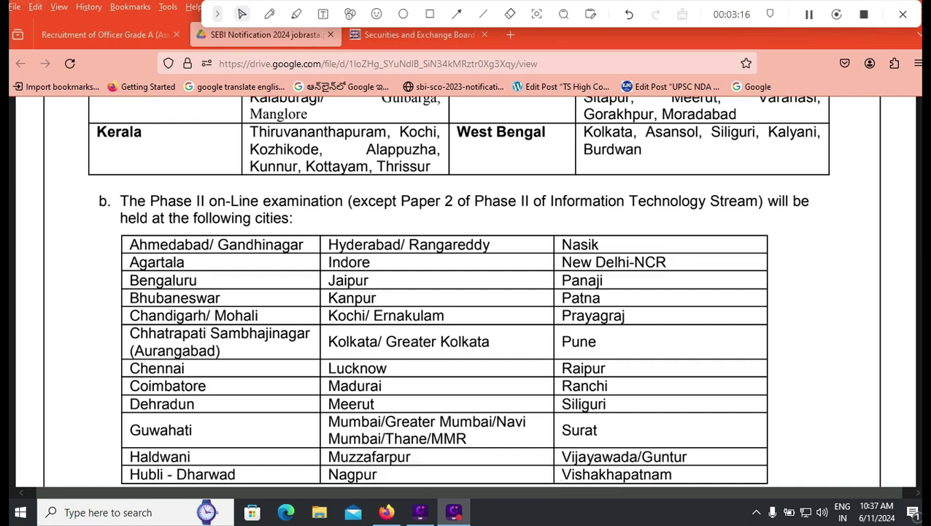
pyautogui.scroll(-2, 465, 292)
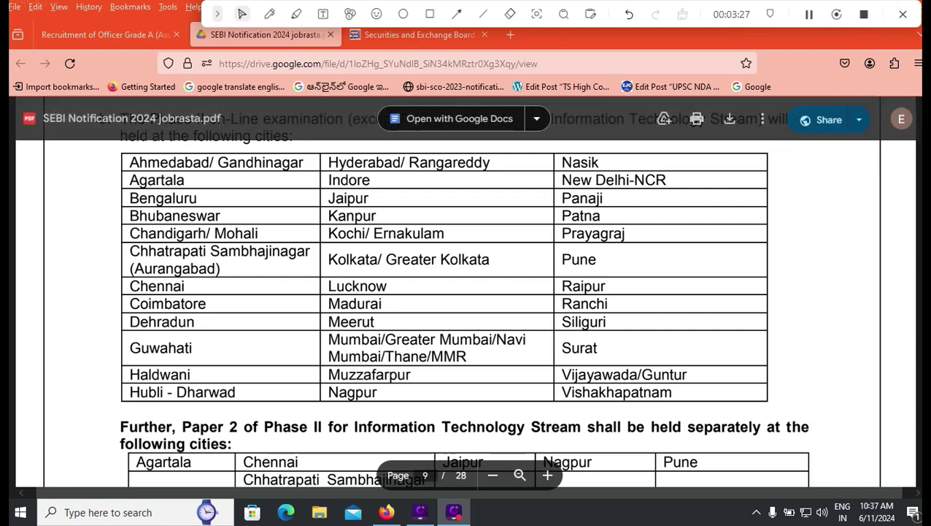
pyautogui.scroll(-5, 466, 292)
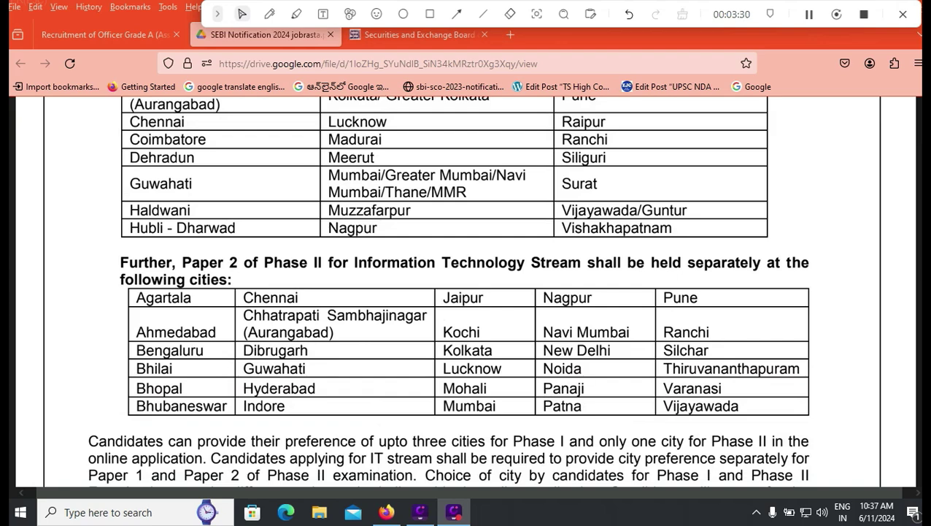
# Step: Read the Application Fee table and skim the Note for Persons with Benchmark Disabilities in the notification
pyautogui.scroll(-10, 466, 292)
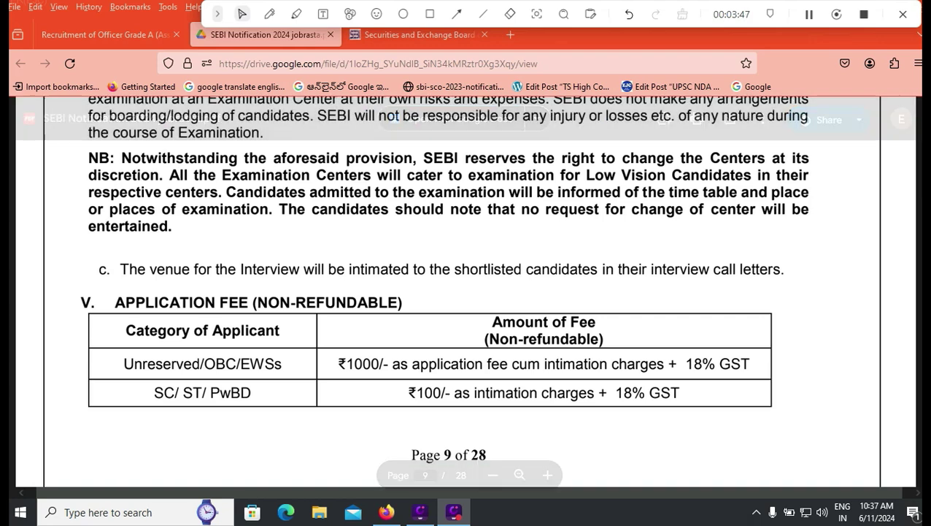
pyautogui.scroll(-3, 466, 292)
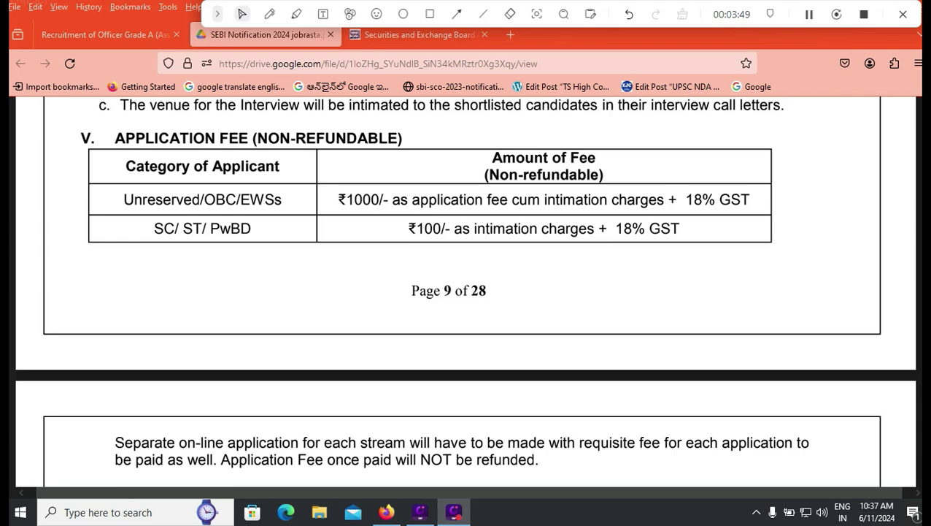
pyautogui.scroll(-3, 466, 292)
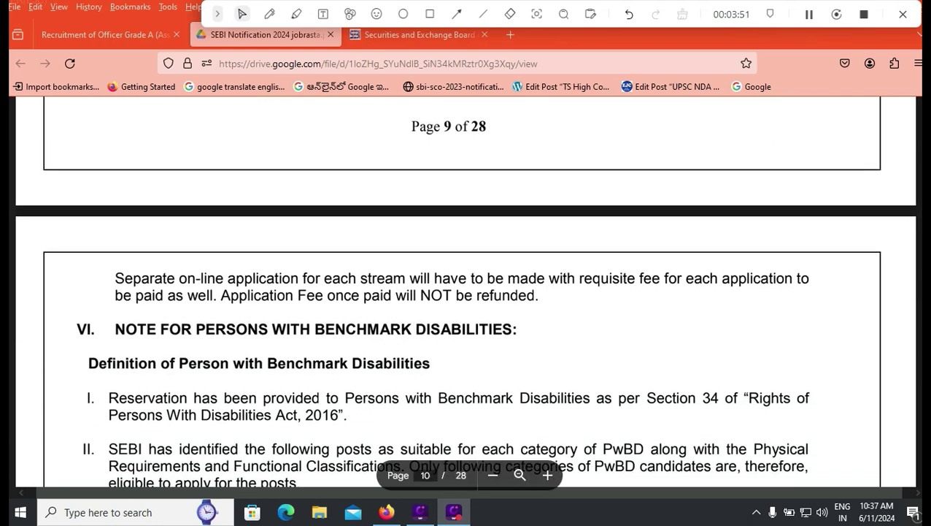
pyautogui.scroll(-3, 465, 292)
pyautogui.scroll(-5, 466, 292)
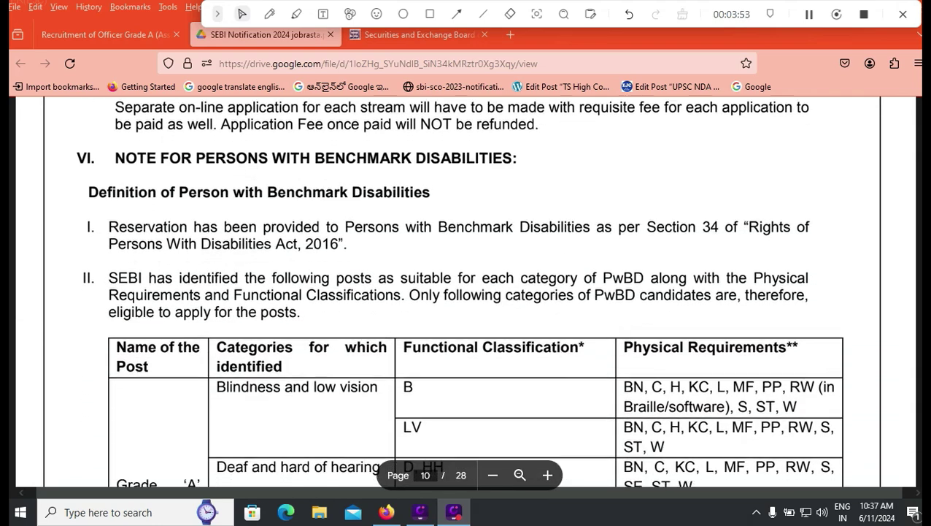
pyautogui.scroll(-10, 465, 292)
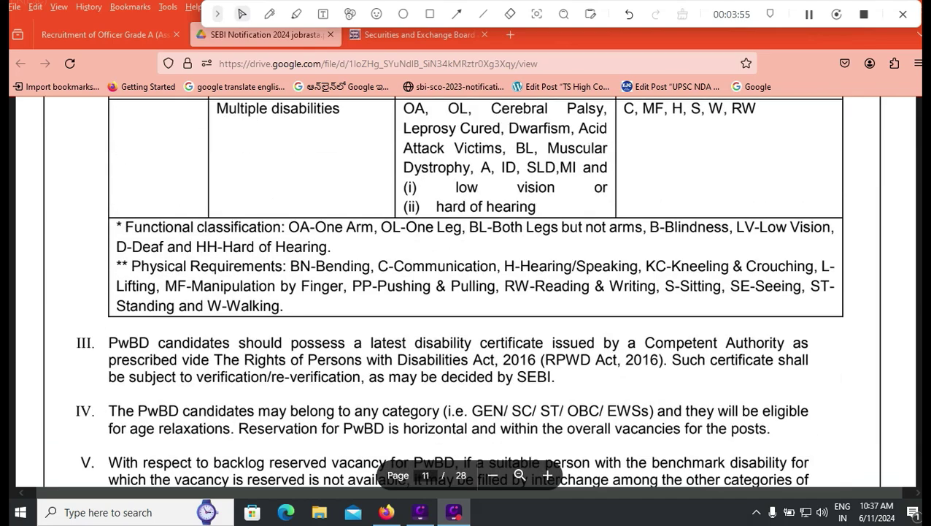
pyautogui.scroll(-5, 466, 292)
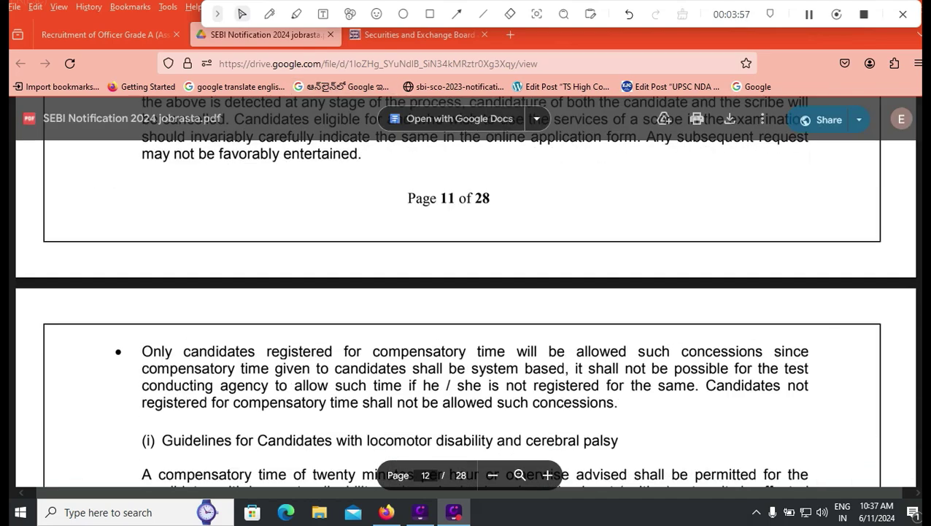
# Step: Switch to the Officer Grade A recruitment page and draw a rectangle around the New Registration link
pyautogui.hotkey('ctrl', 'pageup')
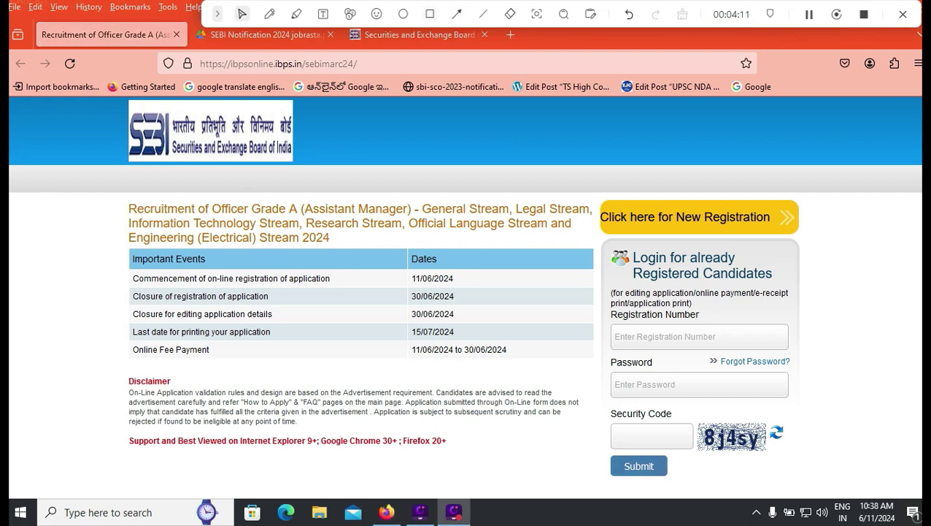
pyautogui.click(430, 13)
pyautogui.moveTo(593, 191)
pyautogui.mouseDown()
pyautogui.moveTo(595, 222)
pyautogui.moveTo(809, 244)
pyautogui.mouseUp()
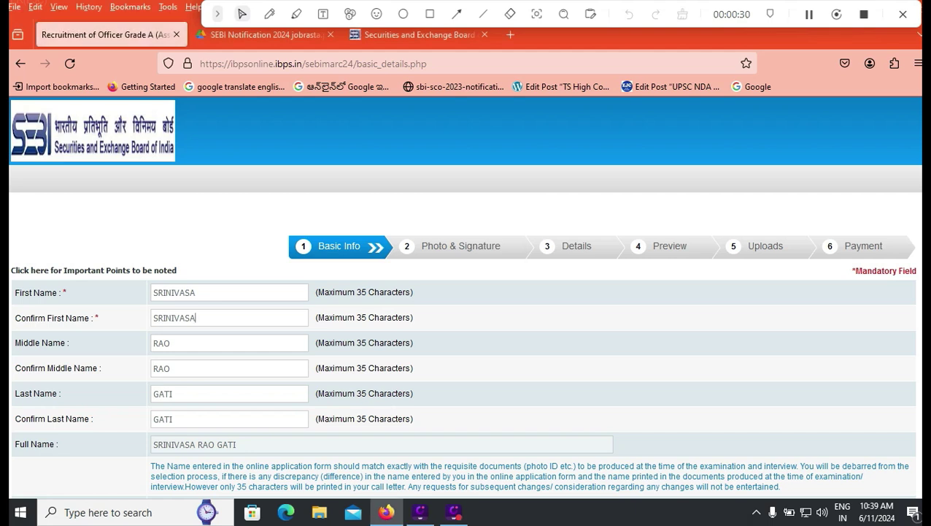
# Step: Check the candidate's name, mobile number and alternative number fields in the Basic Info form
pyautogui.click(172, 368)
pyautogui.doubleClick(175, 444)
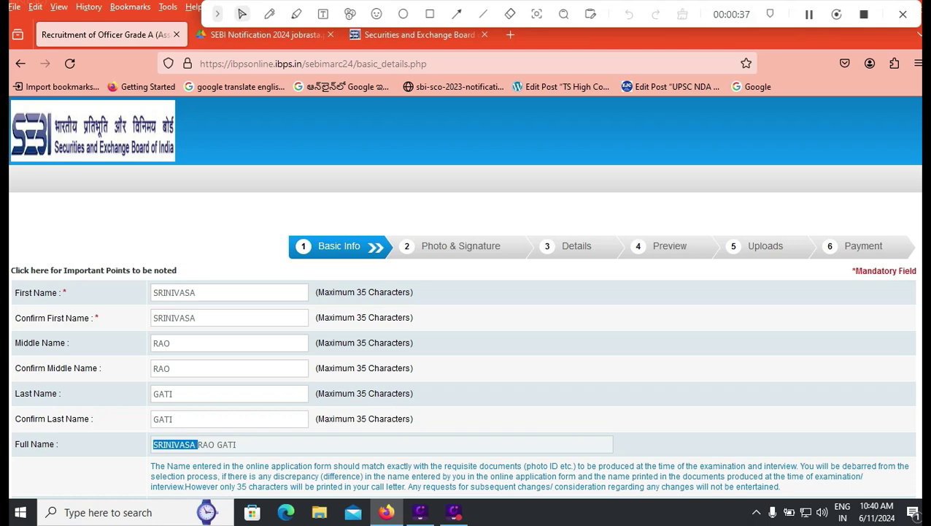
pyautogui.scroll(-2, 466, 292)
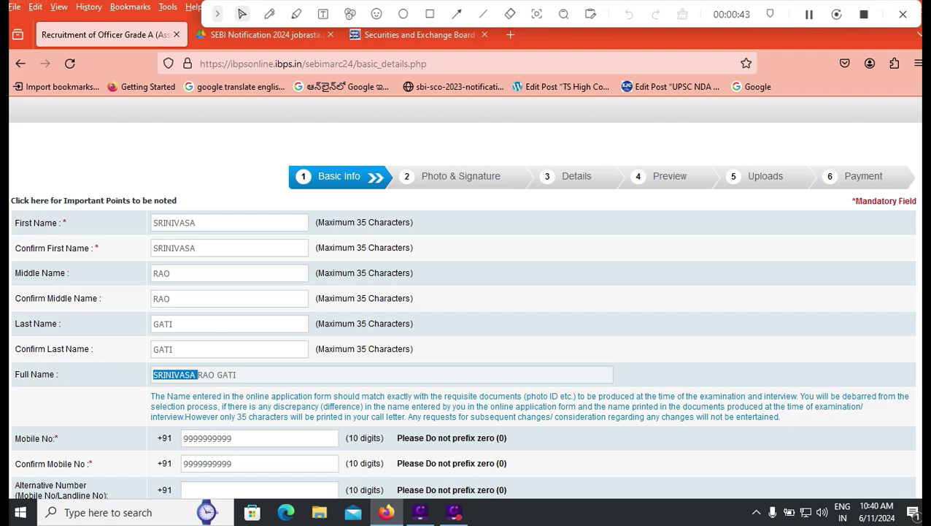
pyautogui.scroll(-2, 464, 297)
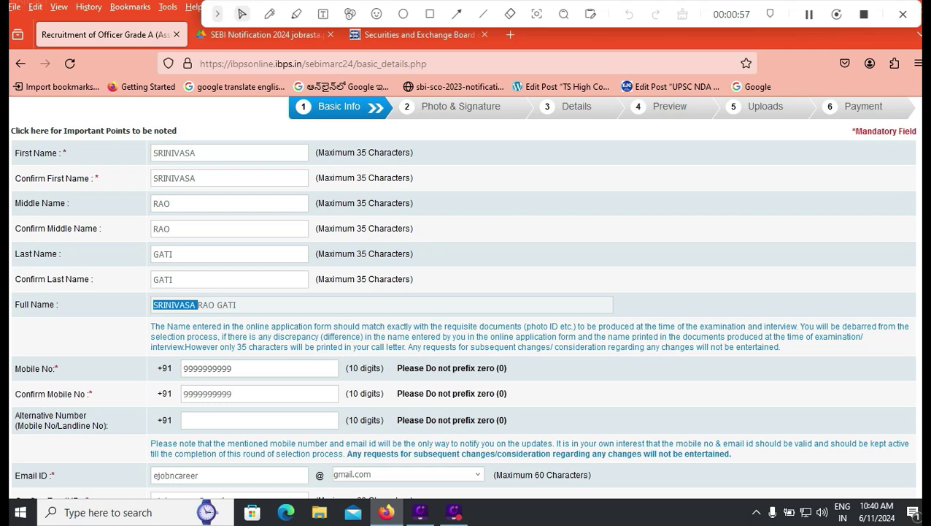
pyautogui.click(219, 419)
pyautogui.scroll(-2, 219, 419)
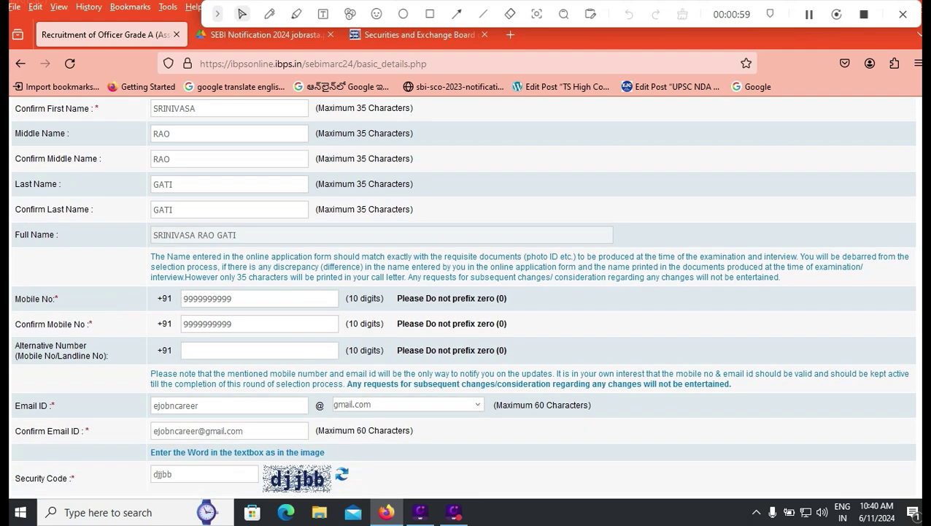
# Step: Choose gmail.com as the Email ID domain and check the Confirm Email ID field
pyautogui.click(199, 405)
pyautogui.click(408, 403)
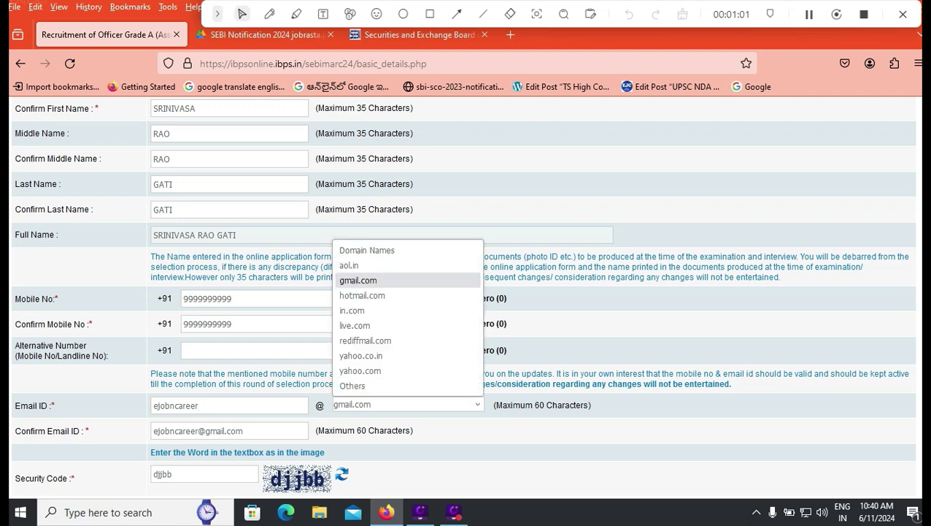
pyautogui.click(379, 279)
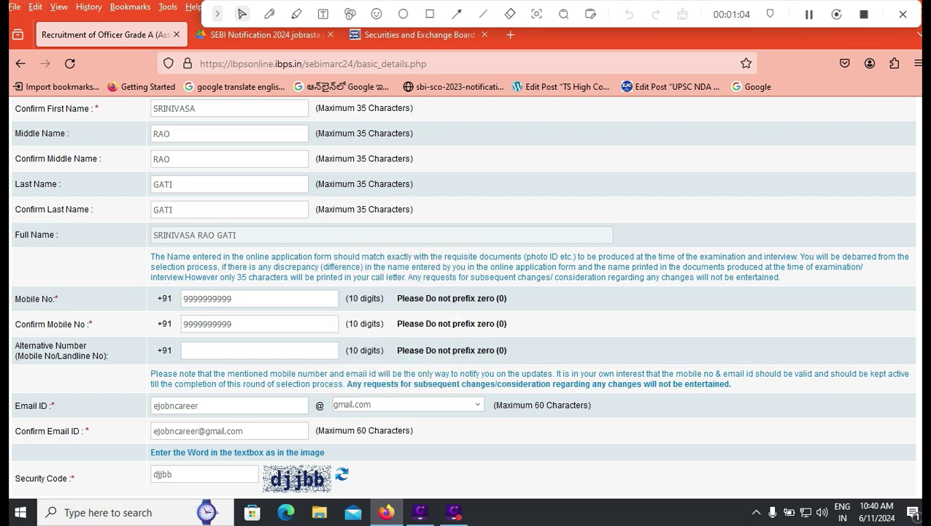
pyautogui.click(243, 431)
# Step: Draw a rectangle around the Save & Next button at the end of the Basic Info form
pyautogui.scroll(-2, 464, 292)
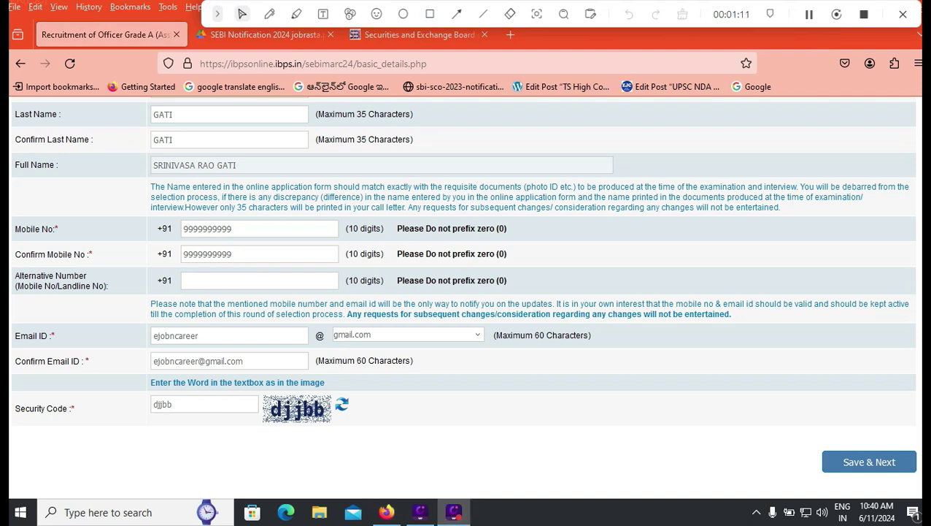
pyautogui.click(430, 13)
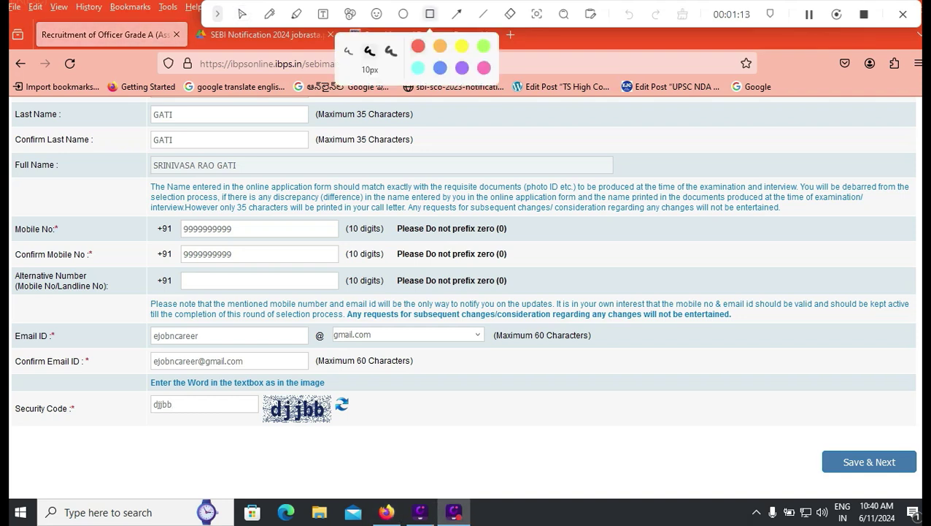
pyautogui.moveTo(809, 440)
pyautogui.mouseDown()
pyautogui.moveTo(877, 492)
pyautogui.moveTo(922, 484)
pyautogui.mouseUp()
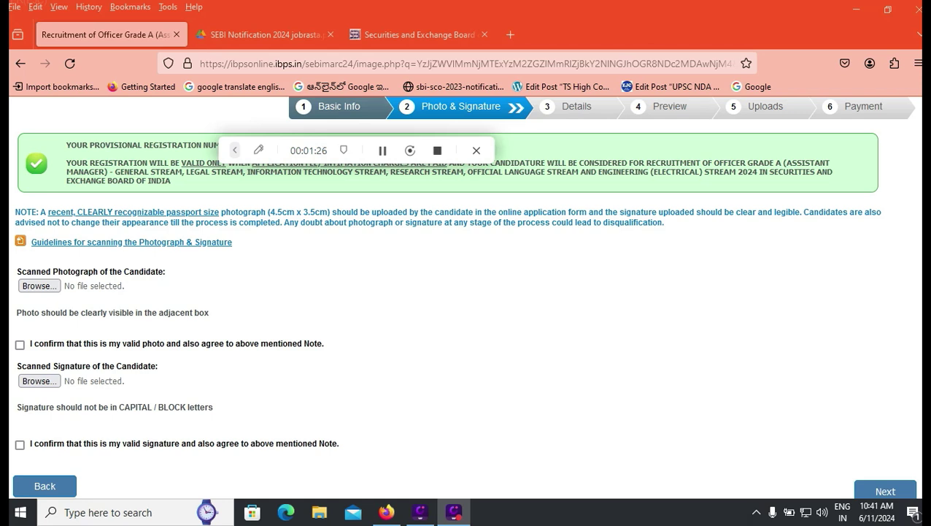
# Step: Tick the confirmations that the candidate's photo and signature are valid on the Photo & Signature page
pyautogui.click(20, 344)
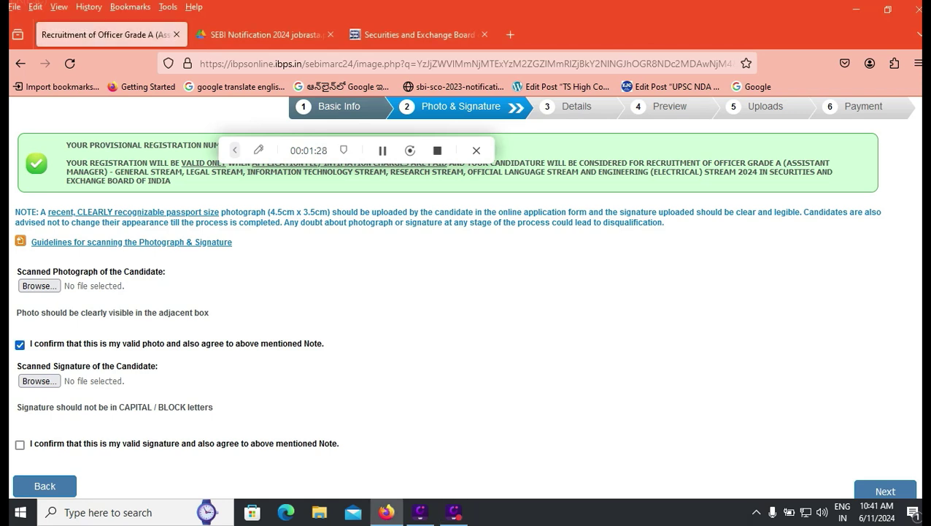
pyautogui.click(20, 444)
# Step: Read the notification's guidelines for the photograph, signature, left thumb impression and handwriting declaration images
pyautogui.click(265, 35)
pyautogui.click(383, 149)
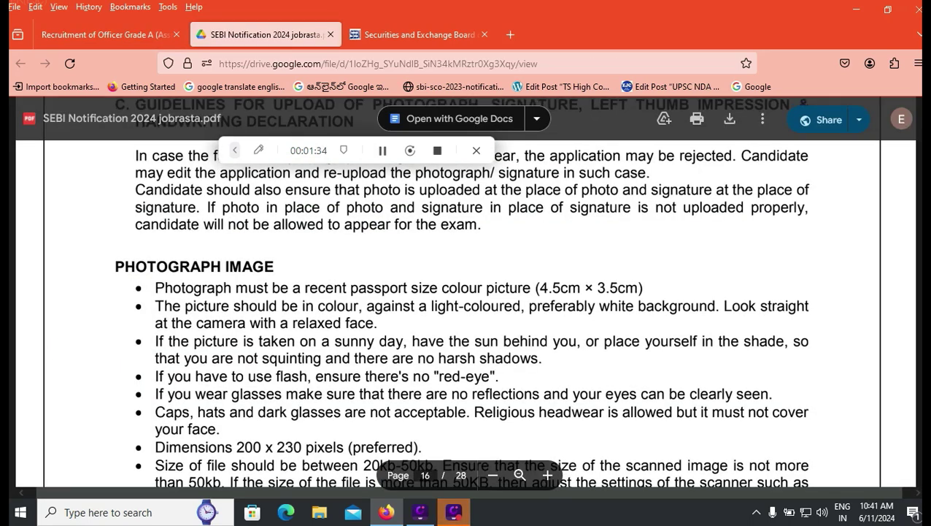
pyautogui.scroll(-2, 462, 343)
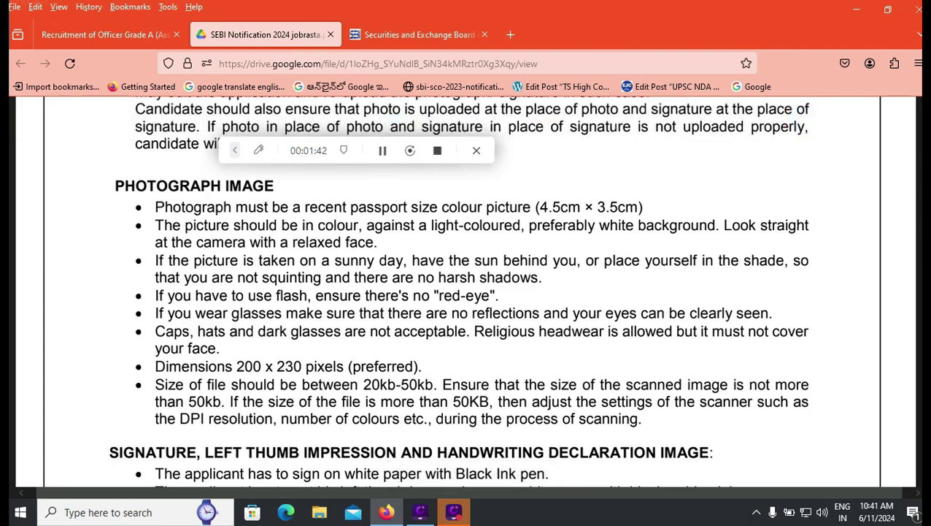
pyautogui.scroll(-2, 445, 291)
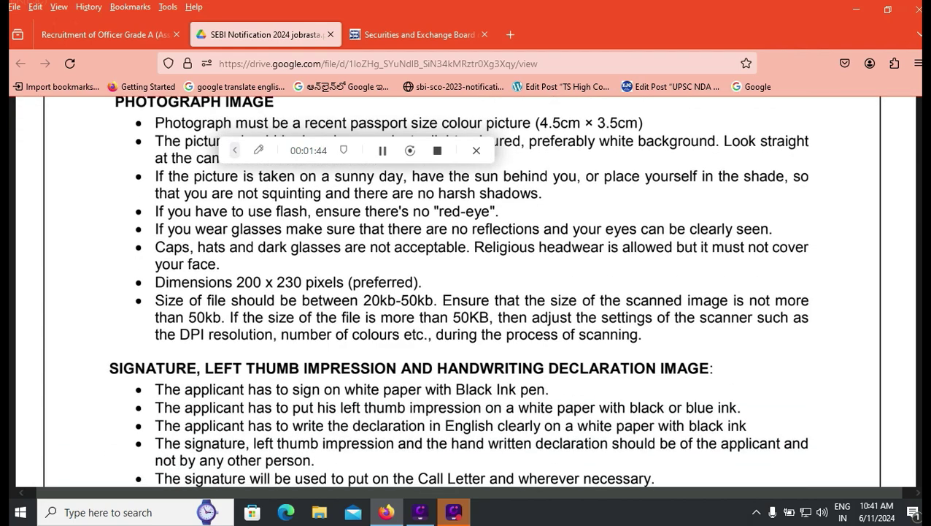
pyautogui.scroll(-2, 445, 290)
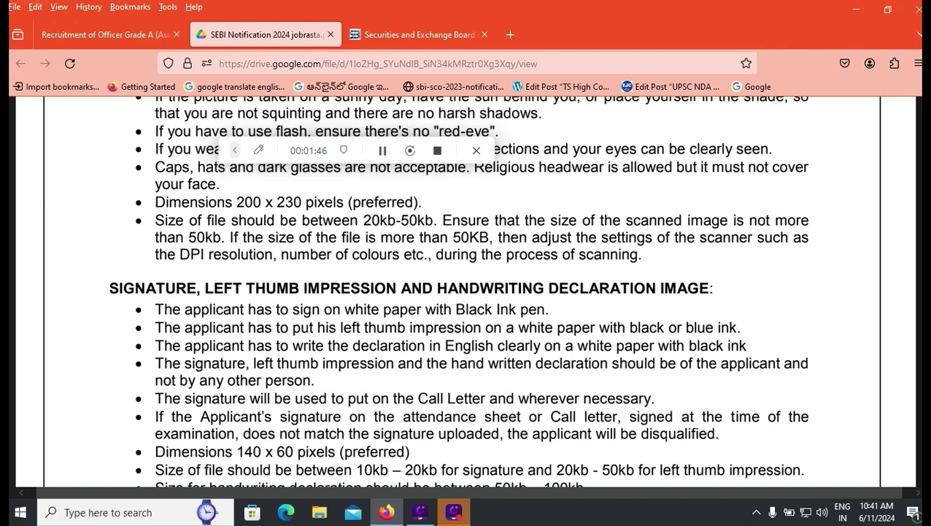
pyautogui.scroll(-2, 458, 291)
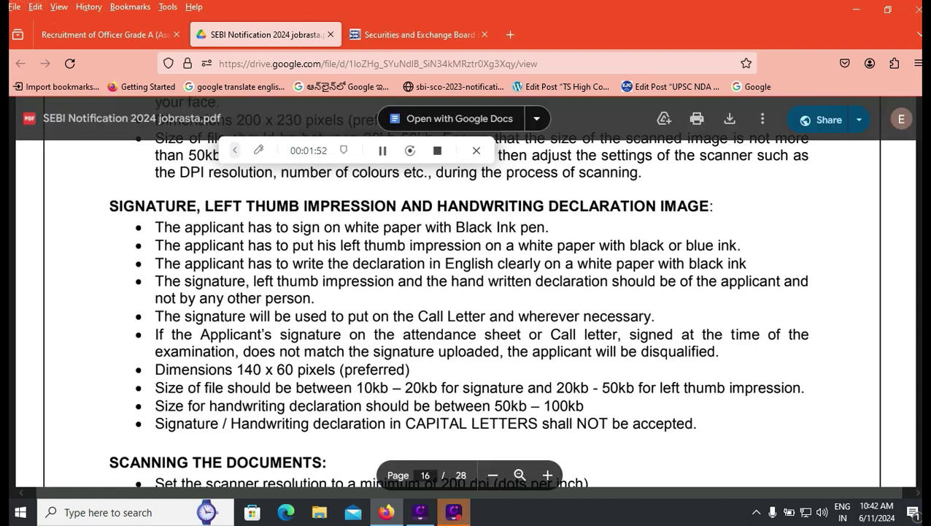
# Step: Return to the application form and set the Post to Officer Grade A (Assistant Manager)-Information Technology Stream
pyautogui.click(102, 34)
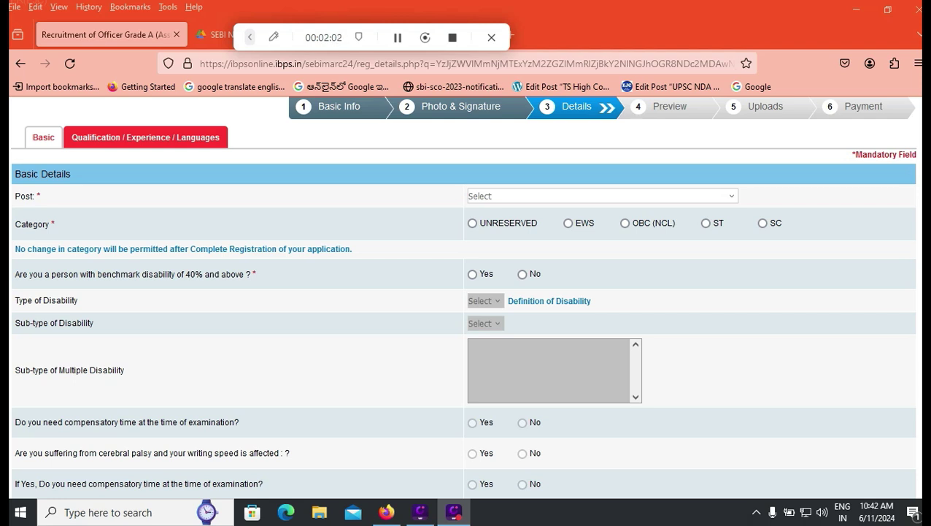
pyautogui.click(602, 195)
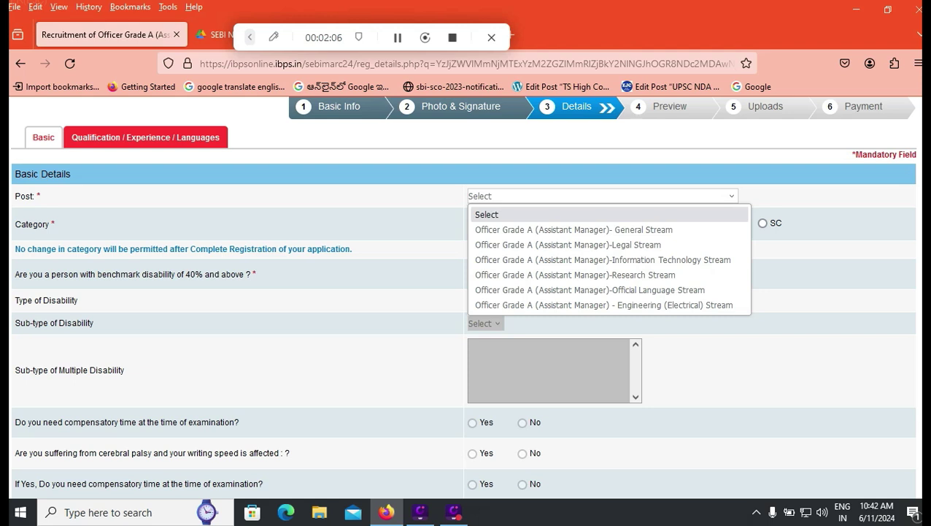
pyautogui.press('Down')
pyautogui.press('Down')
pyautogui.press('Down')
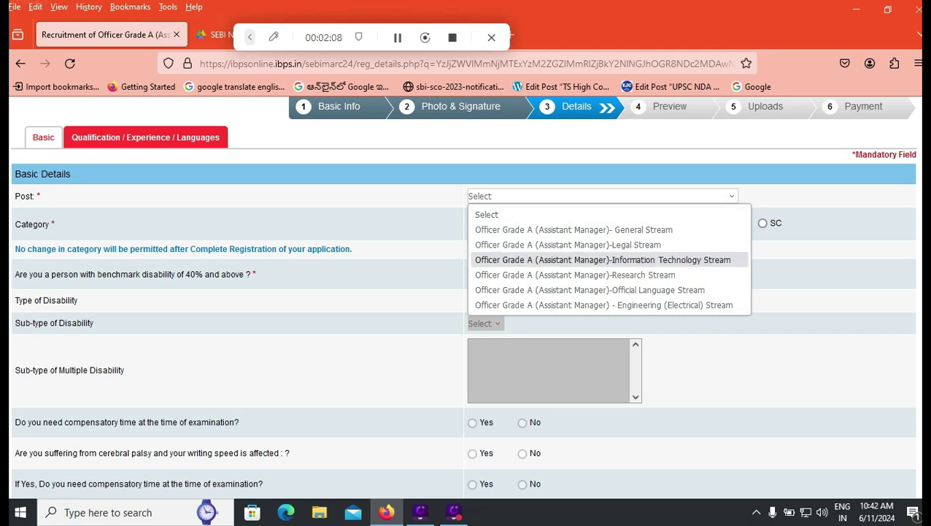
pyautogui.press('Down')
pyautogui.press('Up')
pyautogui.press('Return')
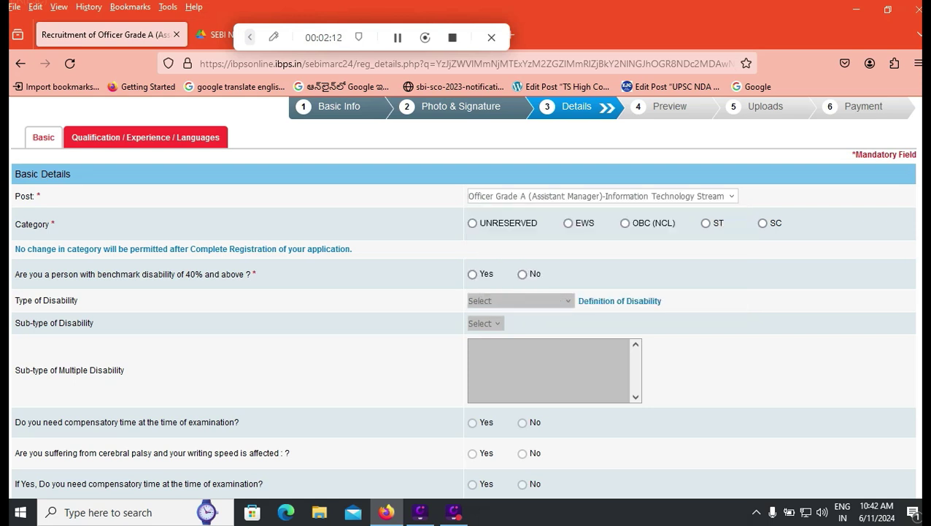
# Step: Set the Category to SC and answer No to the benchmark disability question in Basic Details
pyautogui.press('Tab')
pyautogui.click(762, 223)
pyautogui.press('Return')
pyautogui.click(522, 274)
pyautogui.scroll(-4, 620, 301)
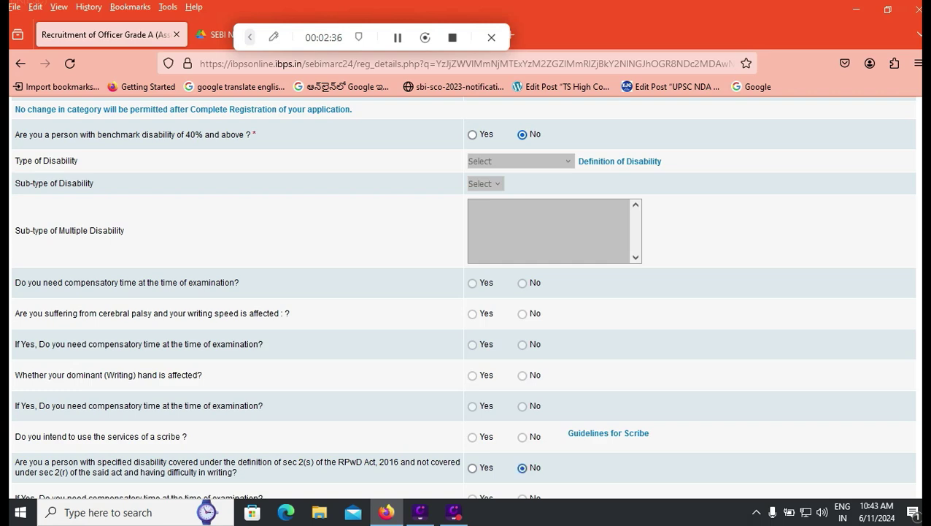
pyautogui.scroll(-3, 463, 297)
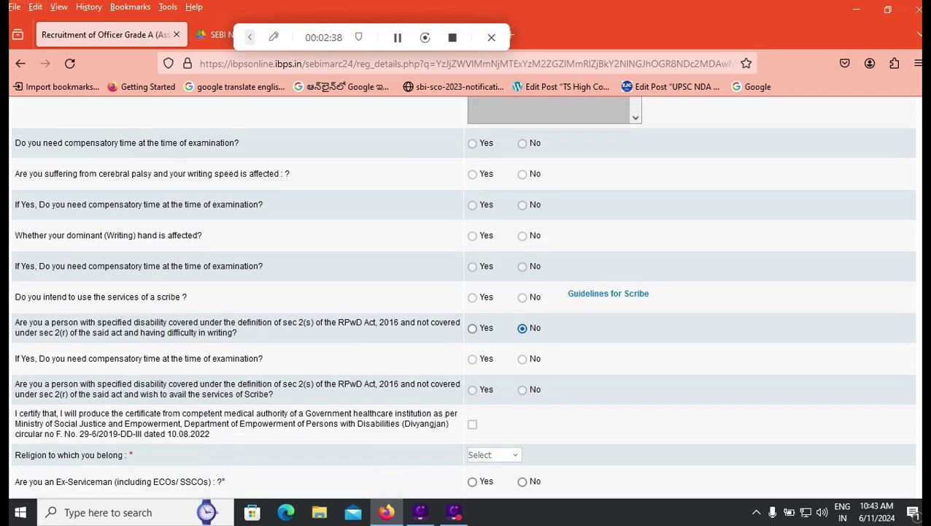
# Step: Answer No to the Ex-Serviceman and Religious Minority Community questions and set the religion to Hindu
pyautogui.scroll(-2, 463, 298)
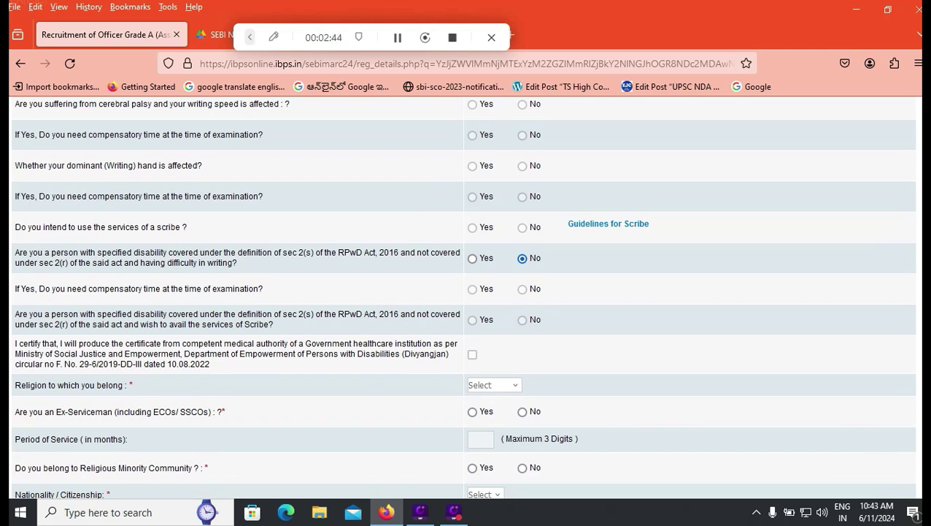
pyautogui.click(522, 412)
pyautogui.scroll(-2, 463, 297)
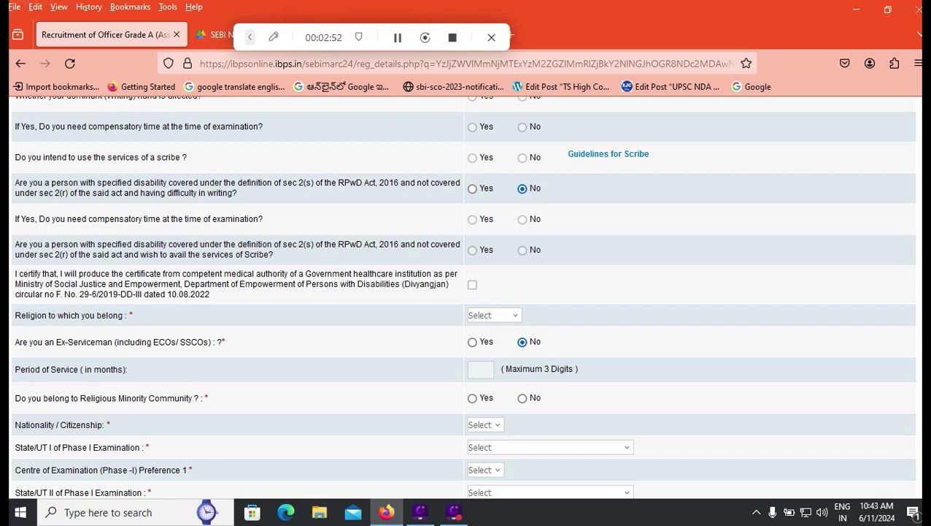
pyautogui.click(494, 315)
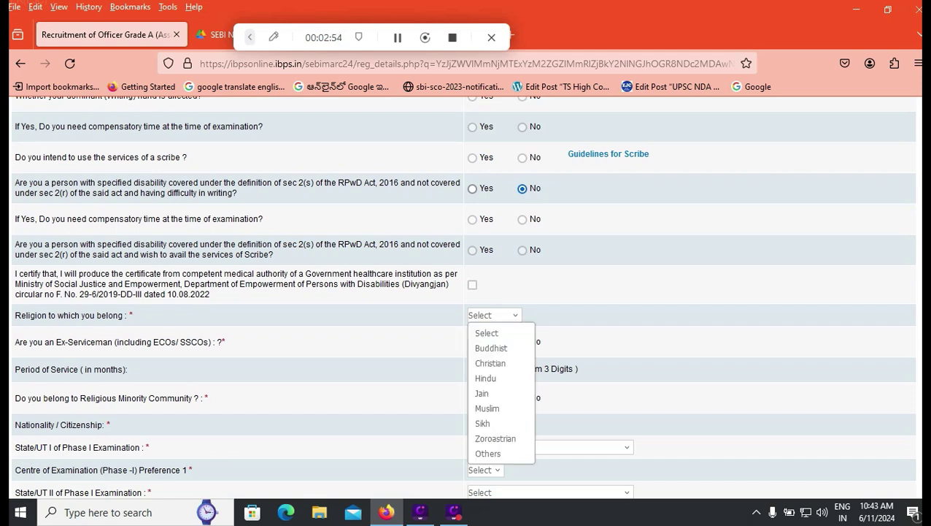
pyautogui.press('Escape')
pyautogui.press('Down')
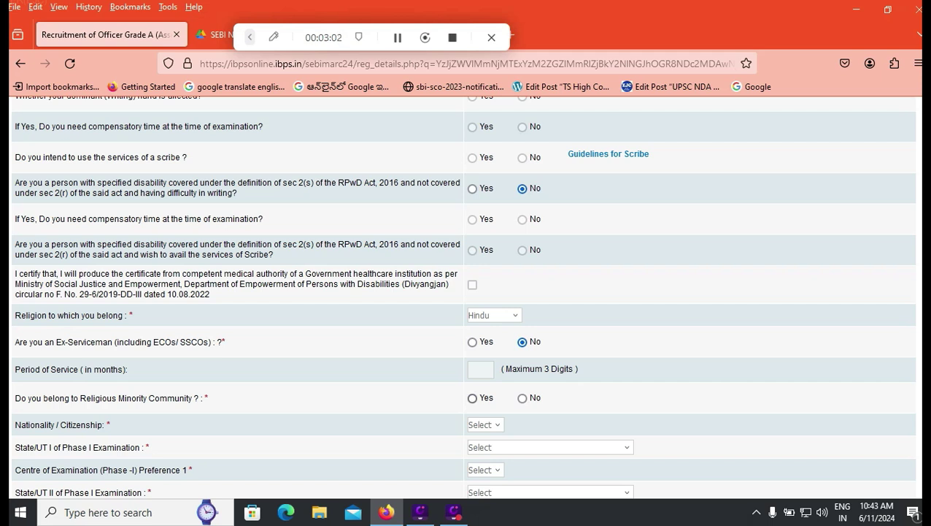
pyautogui.click(522, 398)
# Step: Set the Nationality / Citizenship to Indian and State/UT I of Phase I Examination to Andhra Pradesh
pyautogui.scroll(-2, 464, 292)
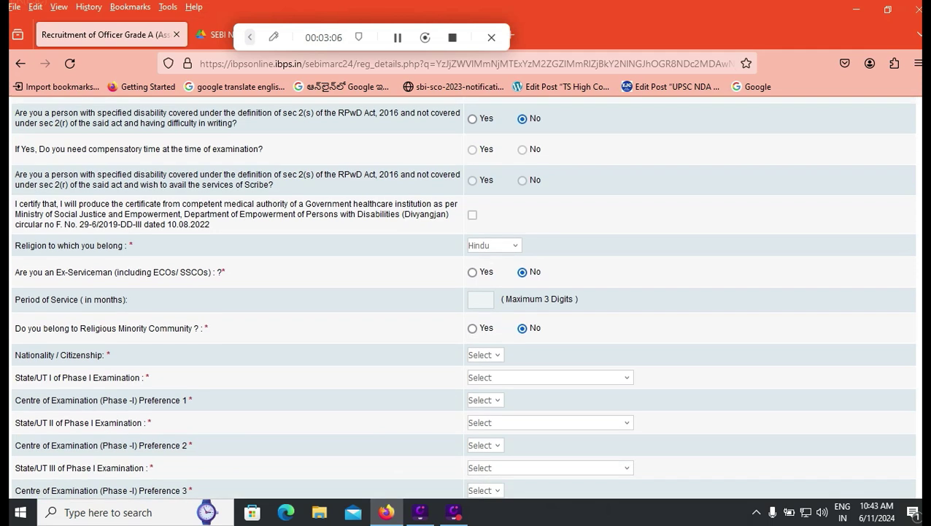
pyautogui.click(485, 355)
pyautogui.click(483, 386)
pyautogui.click(549, 378)
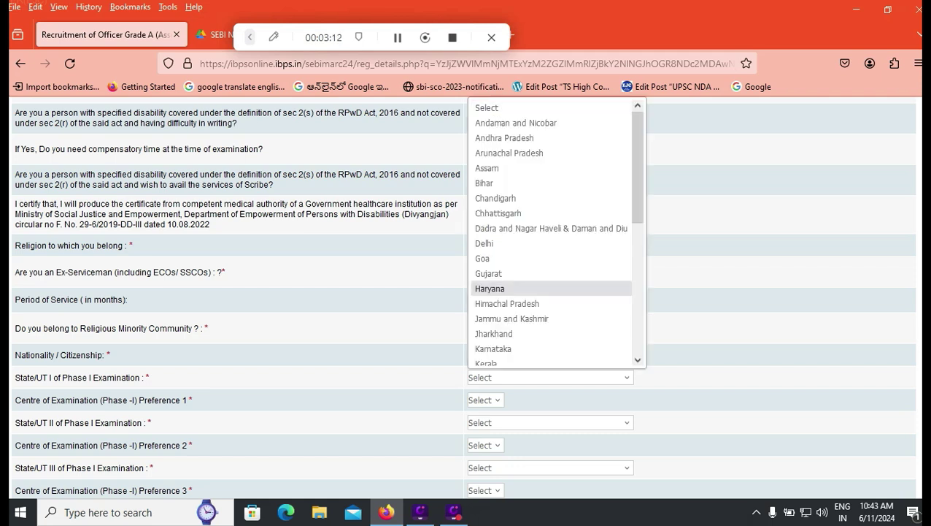
pyautogui.press('Up')
pyautogui.press('Return')
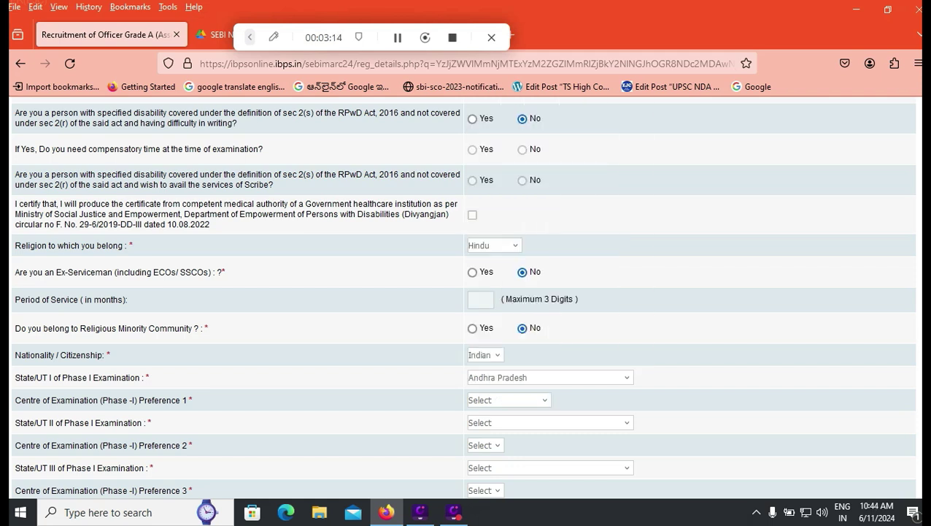
# Step: Set the Phase I examination centre Preference 1 to Tirupathi
pyautogui.click(509, 400)
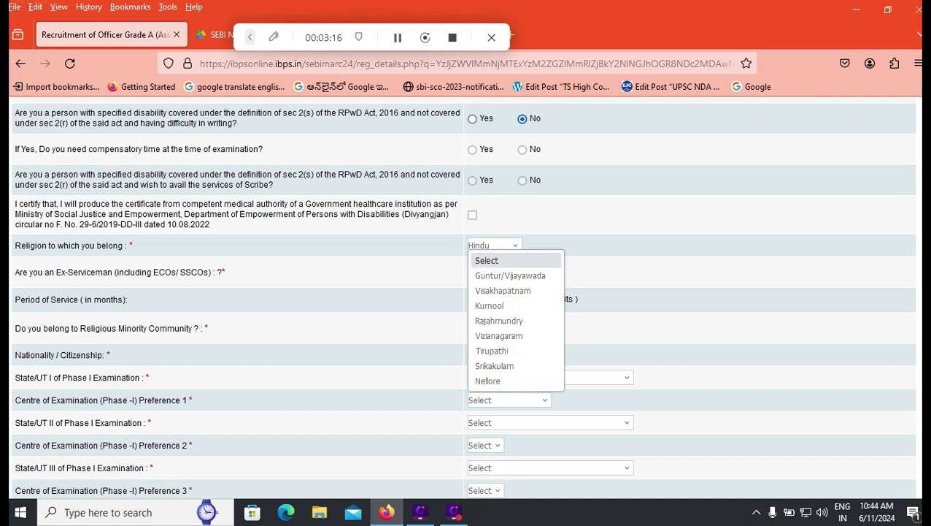
pyautogui.press('Down')
pyautogui.press('Down')
pyautogui.press('Up')
pyautogui.press('Down')
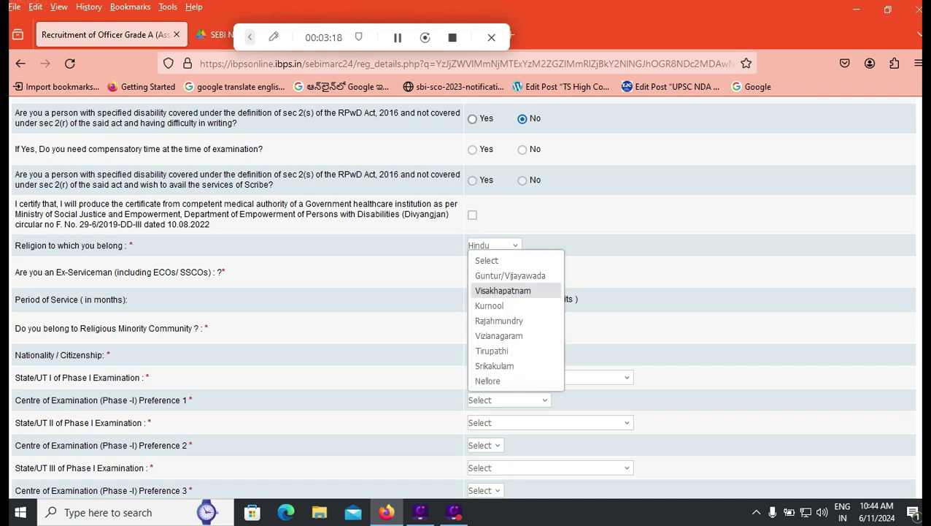
pyautogui.press('Down')
pyautogui.press('Down')
pyautogui.press('Down')
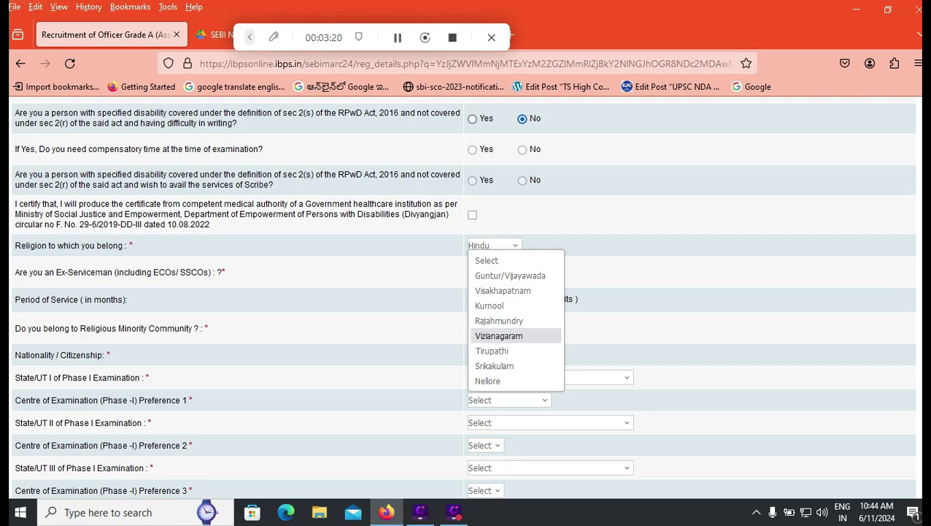
pyautogui.press('Down')
pyautogui.press('Down')
pyautogui.press('Down')
pyautogui.press('Up')
pyautogui.press('Up')
pyautogui.press('Up')
pyautogui.press('Up')
pyautogui.press('Up')
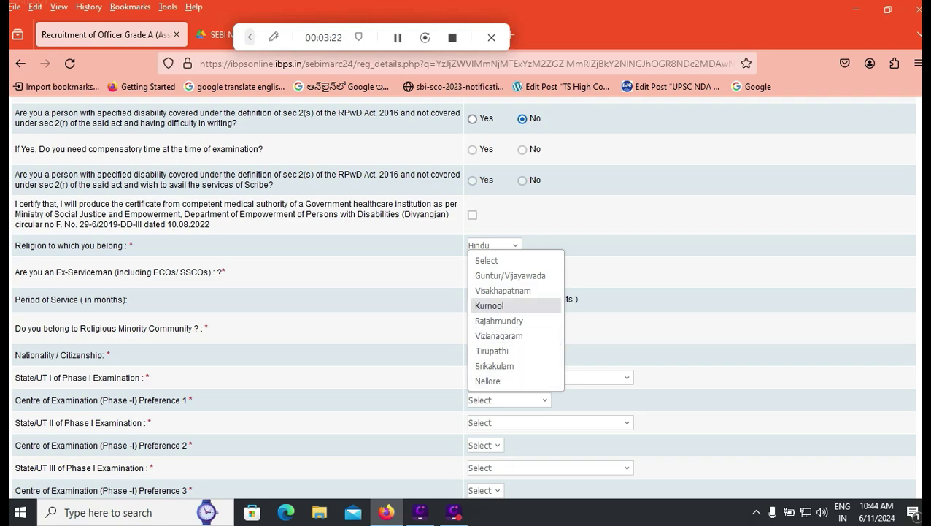
pyautogui.press('Down')
pyautogui.press('Down')
pyautogui.press('Down')
pyautogui.press('Return')
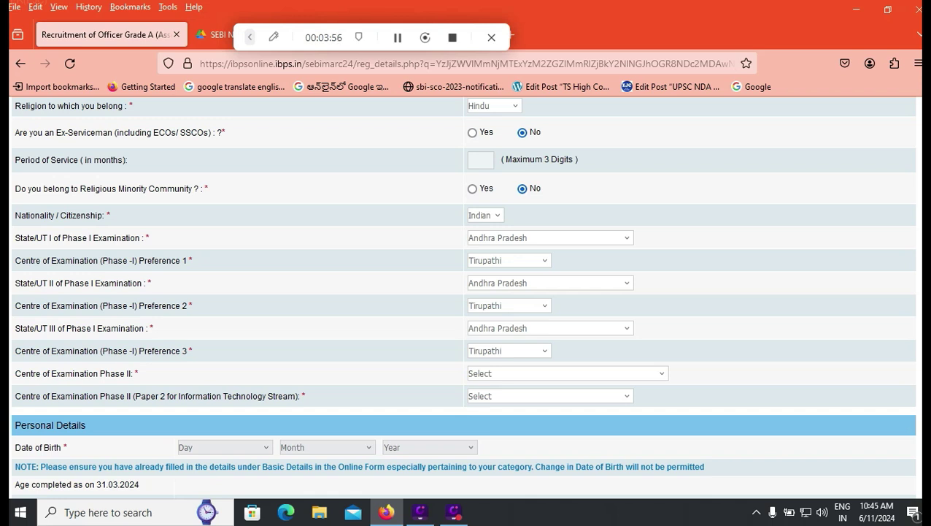
# Step: Set the Phase I examination centre Preference 2 to Srikakulam
pyautogui.click(508, 305)
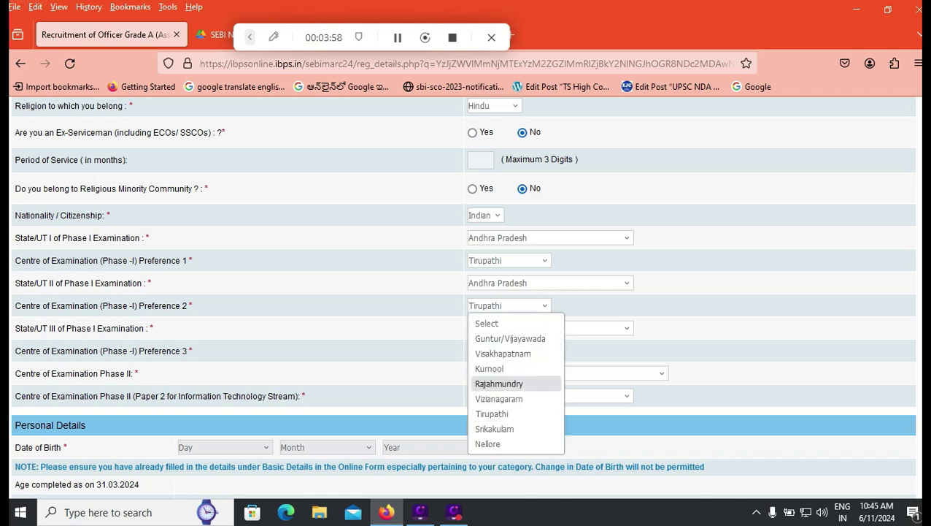
pyautogui.press('Down')
pyautogui.press('Down')
pyautogui.press('Down')
pyautogui.press('Return')
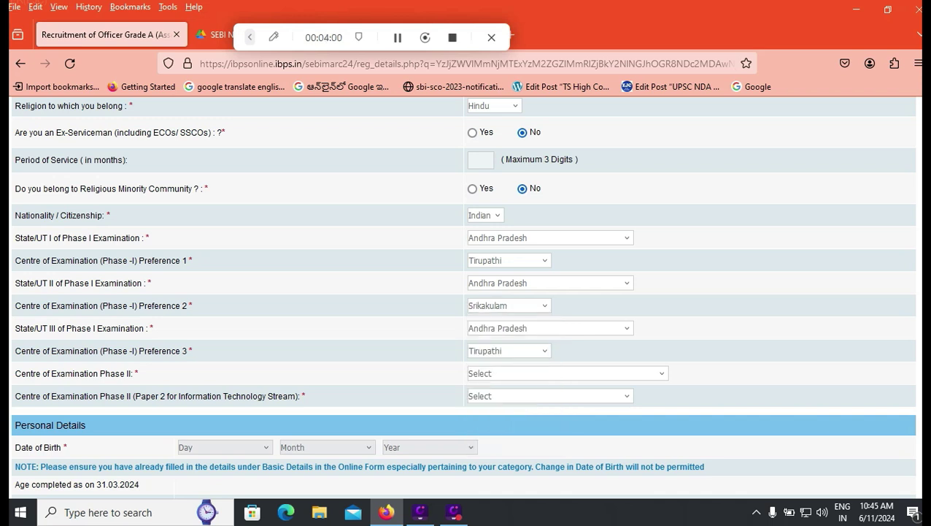
# Step: Set the Phase I examination centre Preference 2 to Visakhapatnam and Preference 3 to Rajahmundry
pyautogui.click(509, 305)
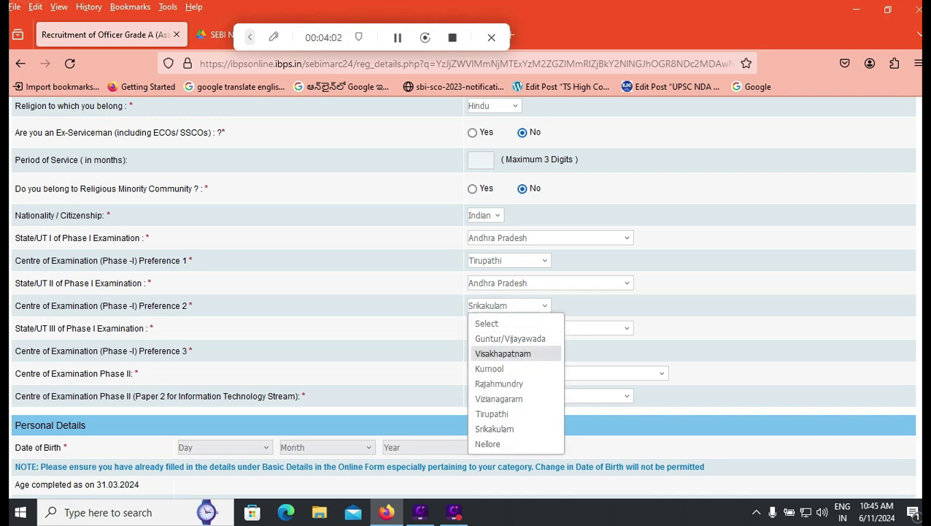
pyautogui.press('Return')
pyautogui.click(509, 351)
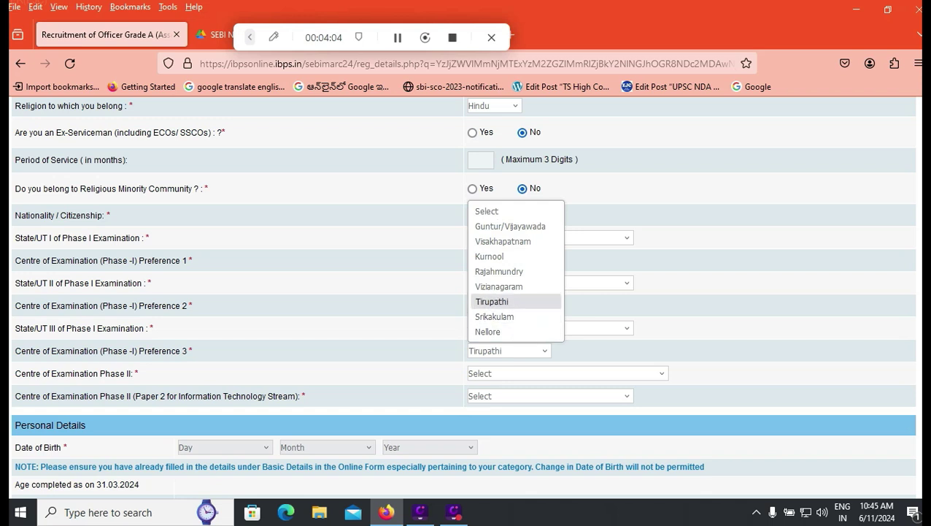
pyautogui.press('Up')
pyautogui.press('Up')
pyautogui.press('Return')
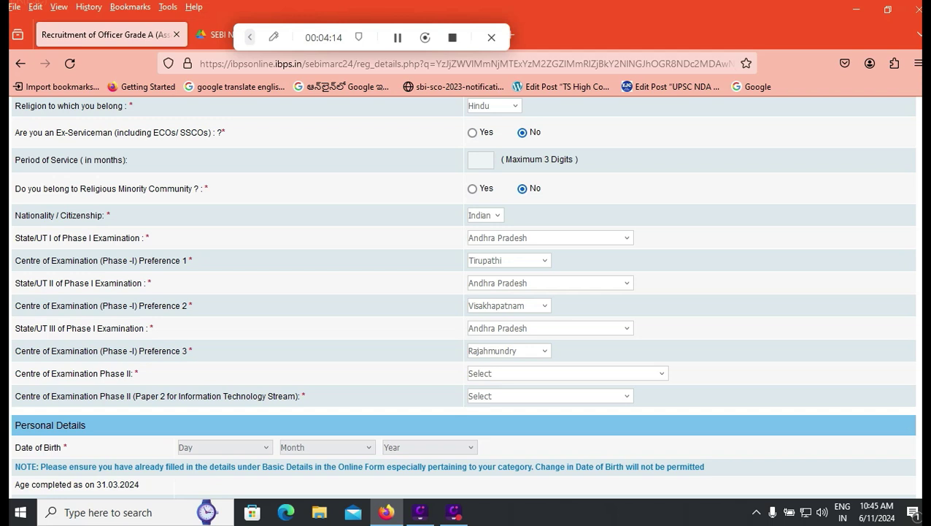
# Step: Set the Phase II examination centre to Vijayawada/Guntur and the Paper 2 Information Technology Stream centre to Vijayawada
pyautogui.click(567, 373)
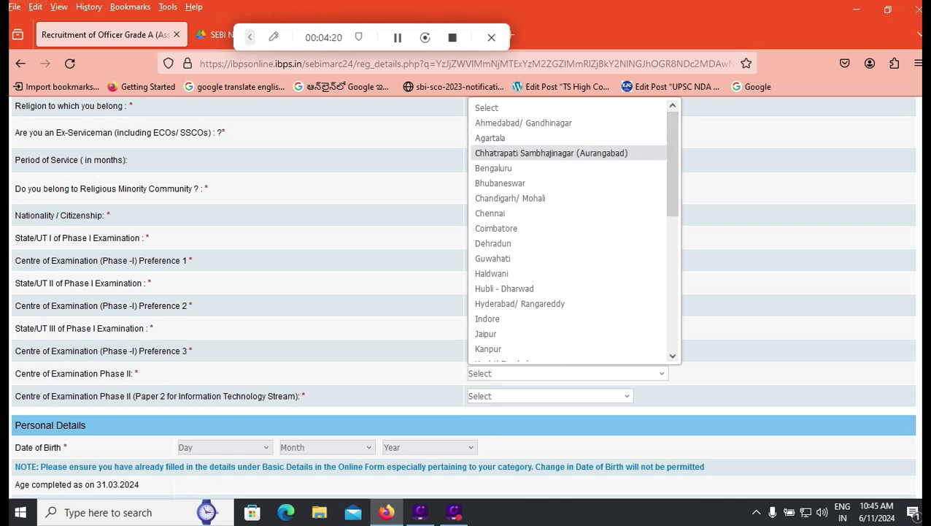
pyautogui.moveTo(673, 159); pyautogui.dragTo(673, 294)
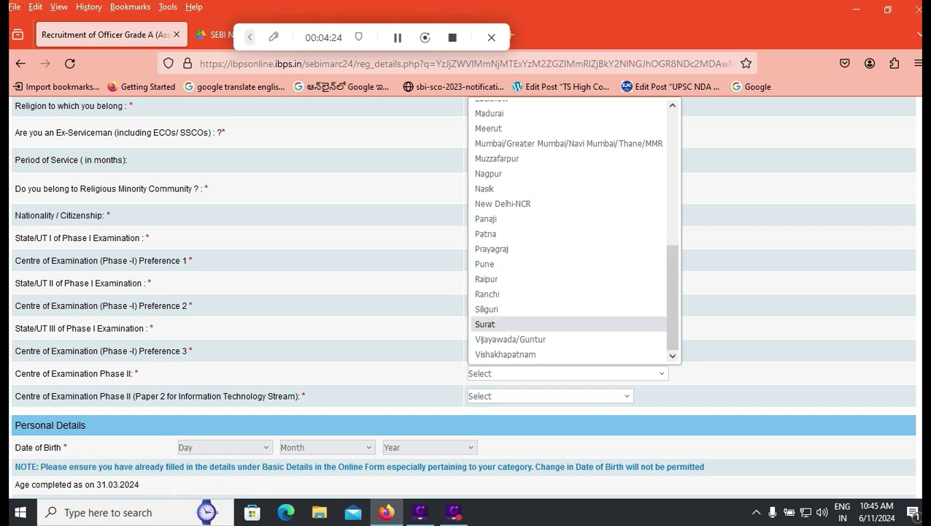
pyautogui.moveTo(673, 306)
pyautogui.mouseDown()
pyautogui.moveTo(673, 253)
pyautogui.moveTo(673, 306)
pyautogui.mouseUp()
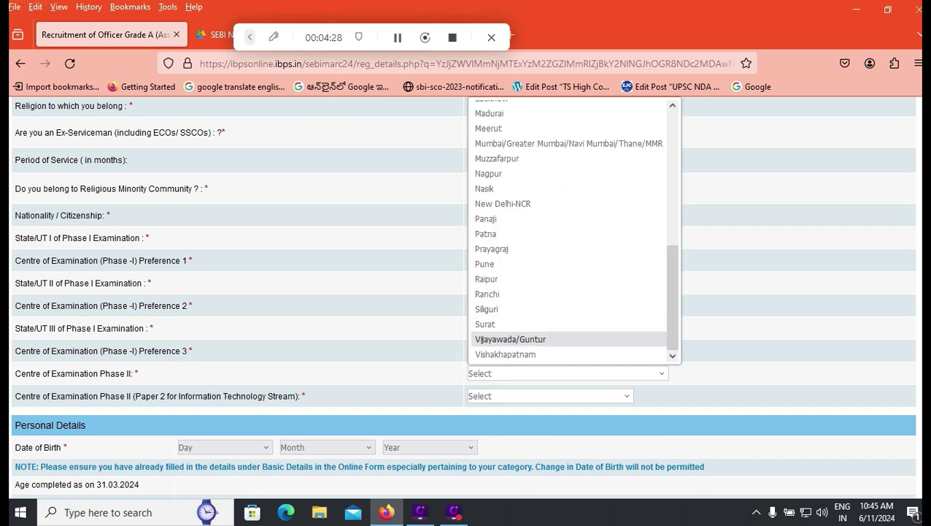
pyautogui.click(511, 339)
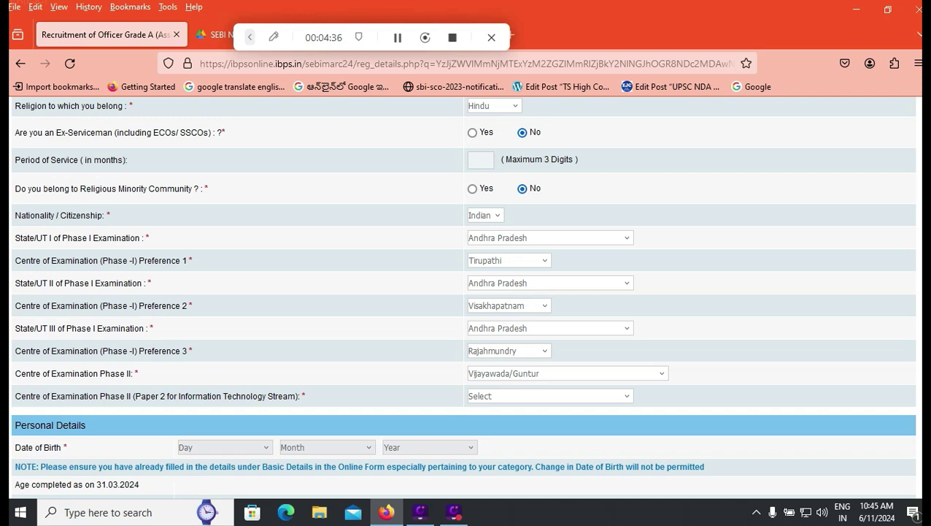
pyautogui.click(550, 395)
pyautogui.scroll(-4, 555, 240)
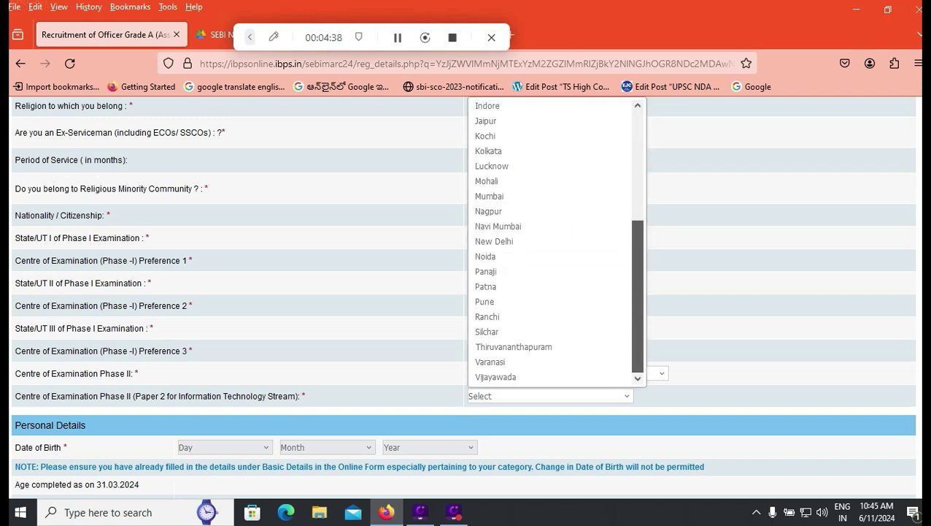
pyautogui.click(495, 377)
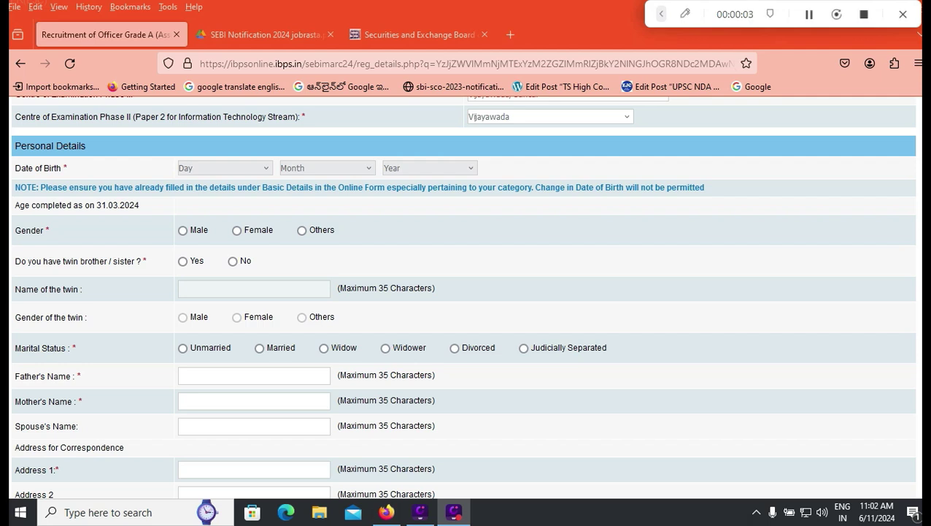
# Step: Fill in the day, month and year of the candidate's date of birth in Personal Details
pyautogui.click(224, 168)
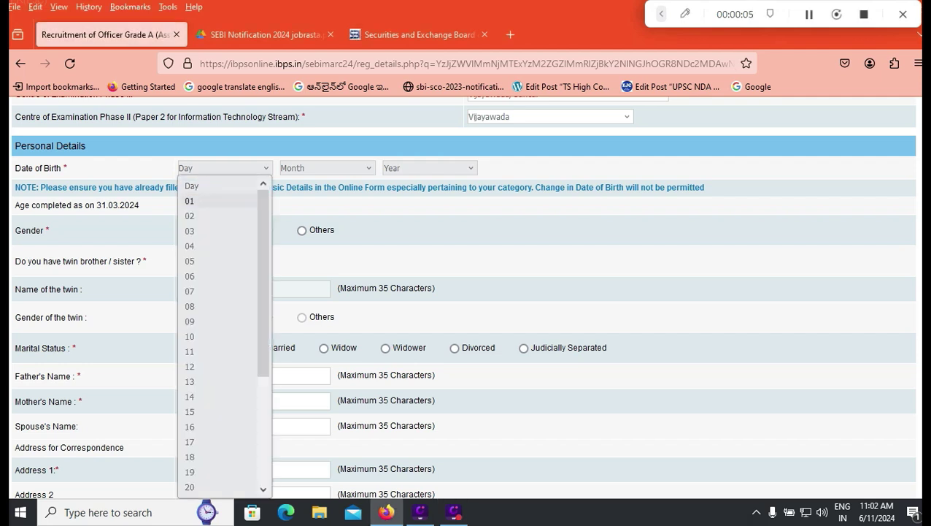
pyautogui.click(191, 199)
pyautogui.click(327, 168)
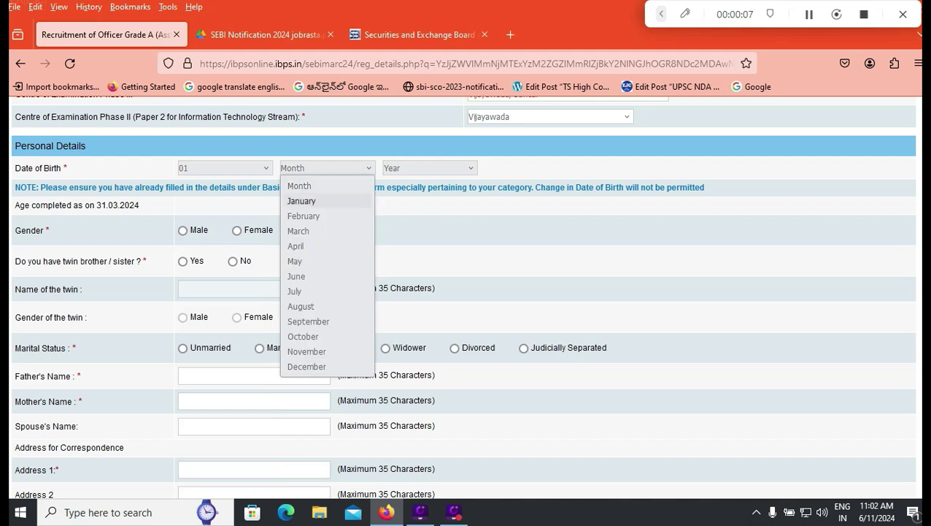
pyautogui.click(301, 200)
pyautogui.click(430, 168)
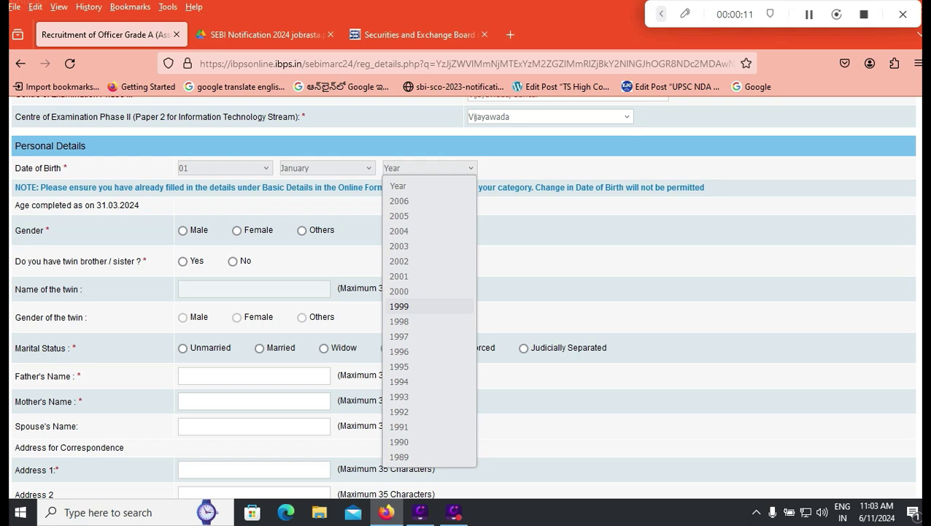
pyautogui.click(399, 290)
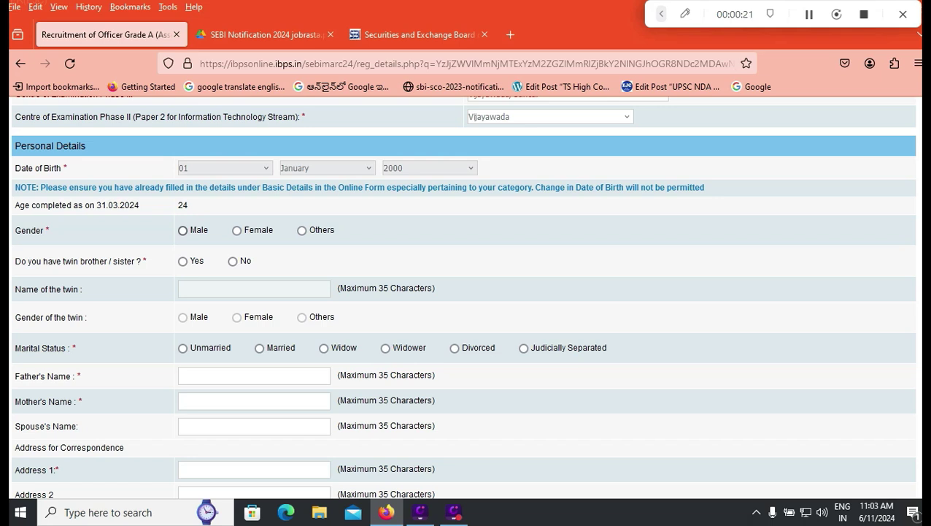
# Step: Set the gender to Male, answer No to the twin brother/sister question and set the marital status to Unmarried
pyautogui.click(182, 230)
pyautogui.click(232, 261)
pyautogui.click(183, 348)
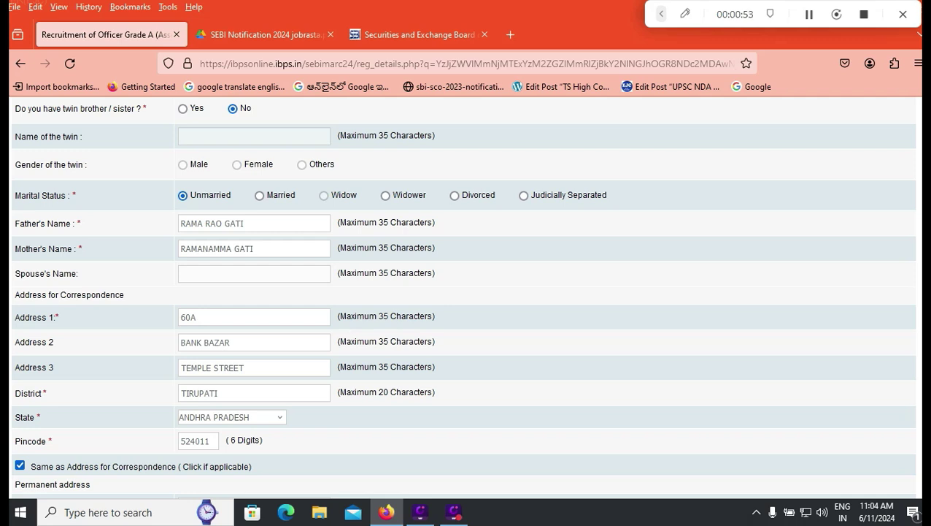
# Step: Choose the Correspondence Address as the address for GST invoicing
pyautogui.scroll(-2, 464, 292)
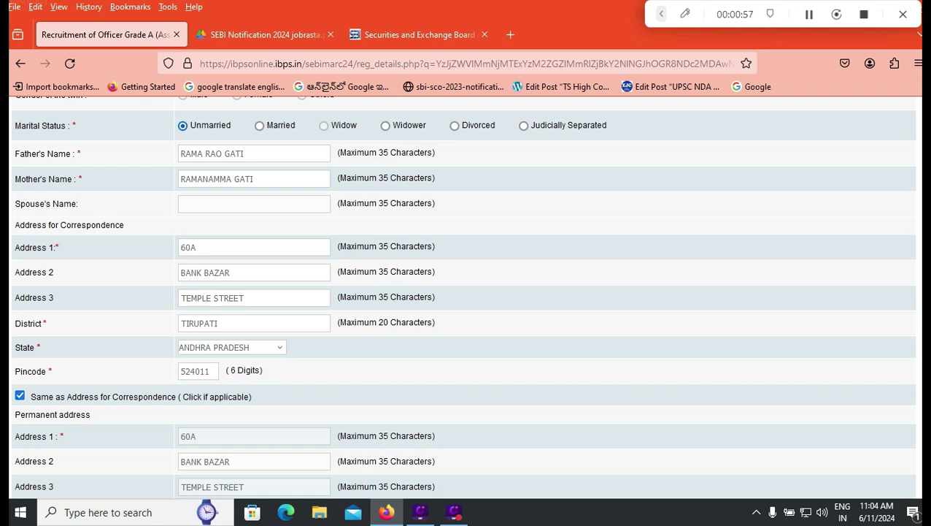
pyautogui.scroll(-4, 465, 292)
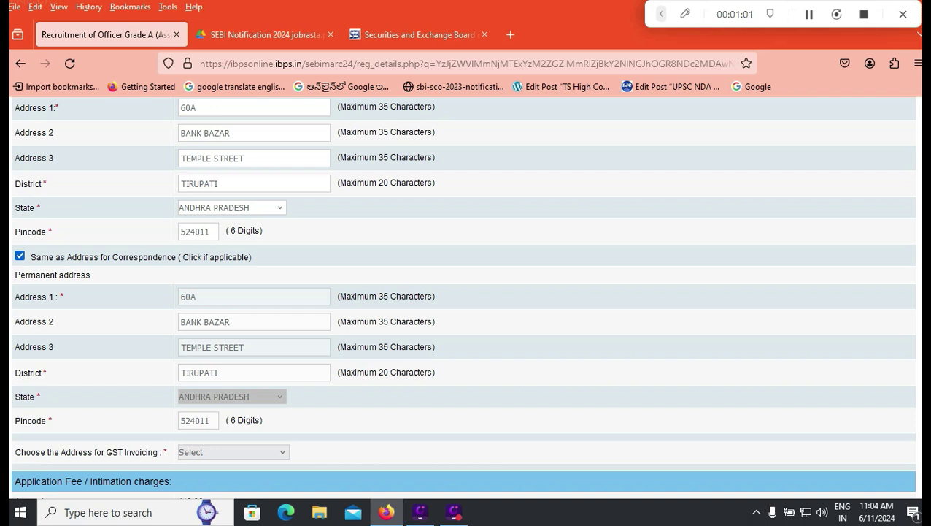
pyautogui.click(232, 451)
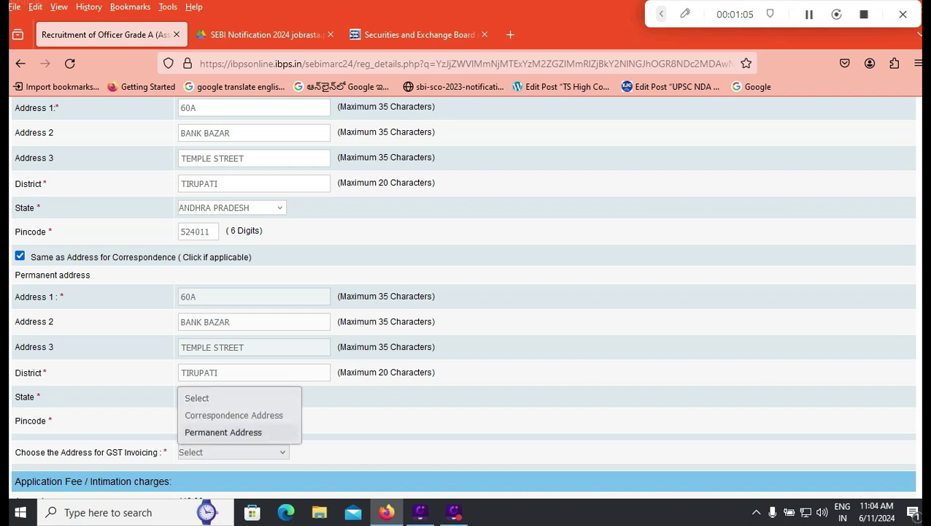
pyautogui.press('Up')
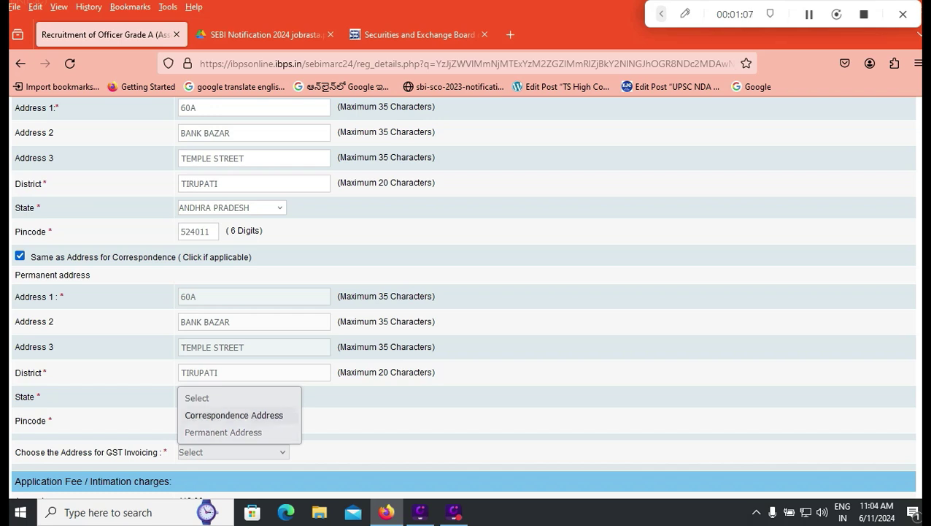
pyautogui.press('Return')
# Step: Validate the details entered on the form and acknowledge the verification message
pyautogui.scroll(-3, 466, 292)
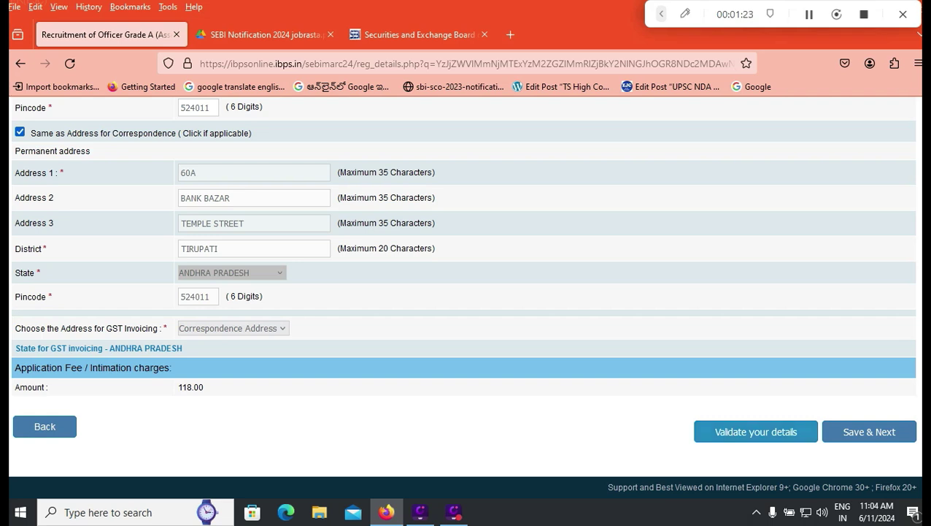
pyautogui.click(756, 432)
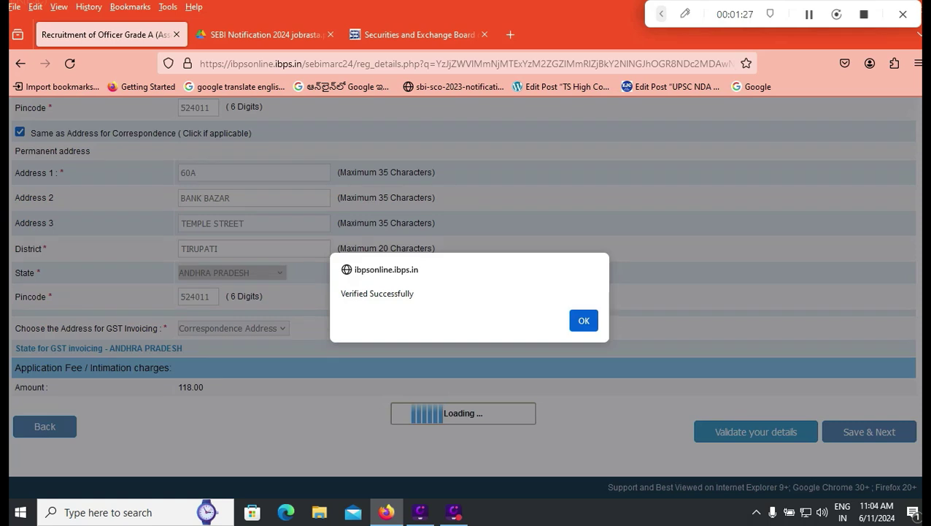
pyautogui.press('Return')
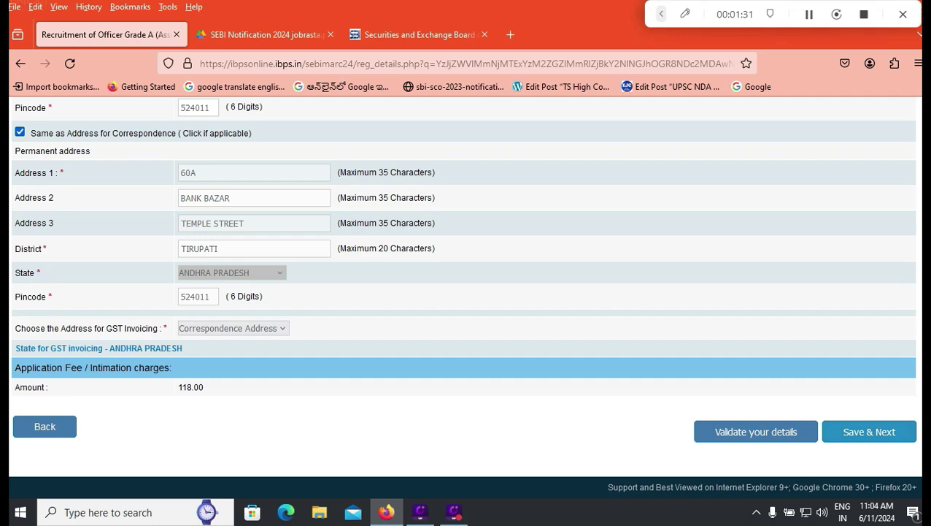
# Step: Save the basic details and set the Graduation degree stream to Engineering
pyautogui.click(870, 431)
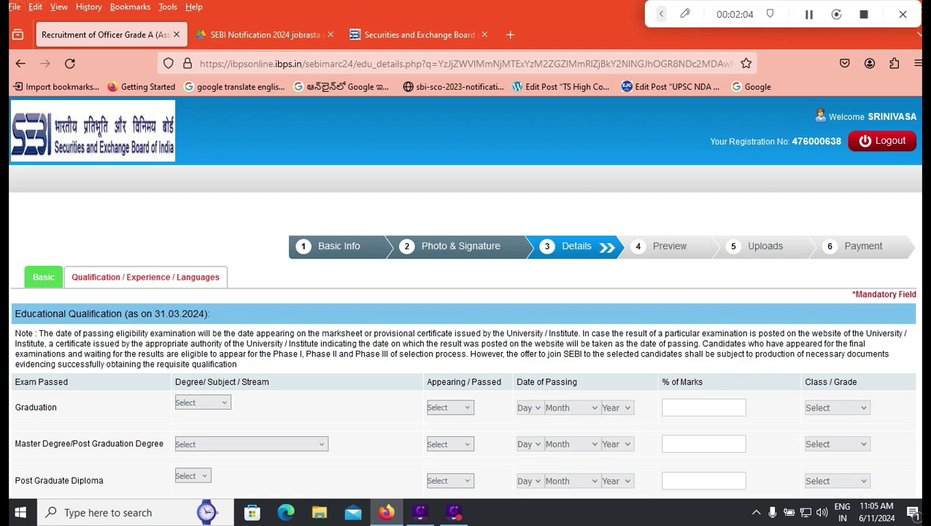
pyautogui.click(202, 402)
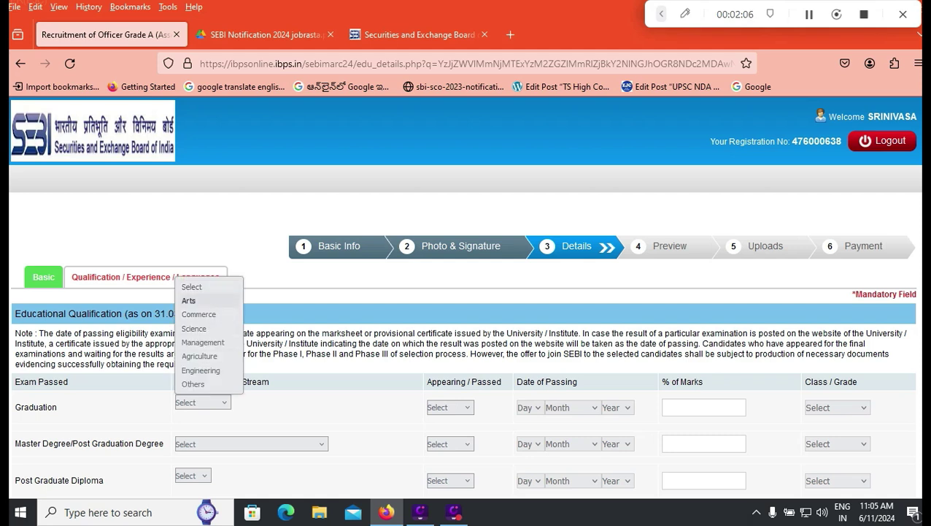
pyautogui.press('Down')
pyautogui.press('Down')
pyautogui.press('Down')
pyautogui.press('Down')
pyautogui.press('Return')
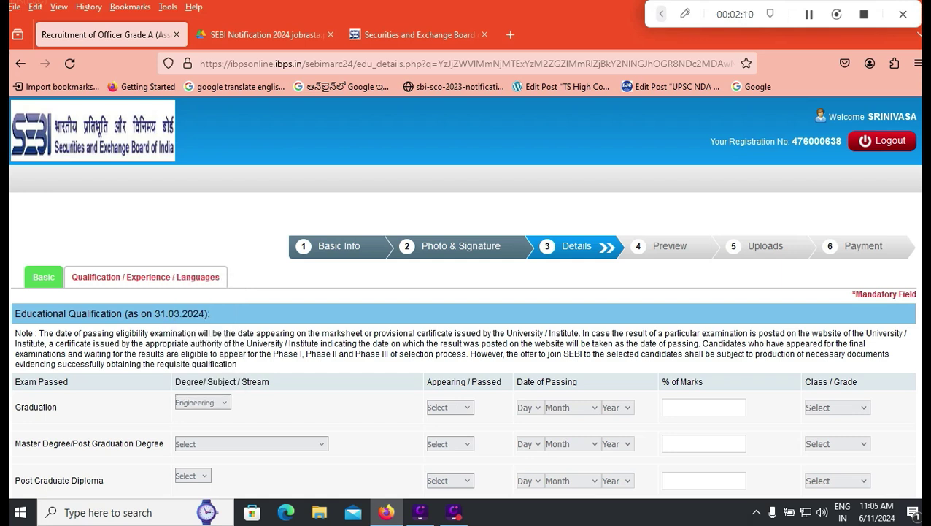
pyautogui.hotkey('alt', 'Down')
pyautogui.press('Down')
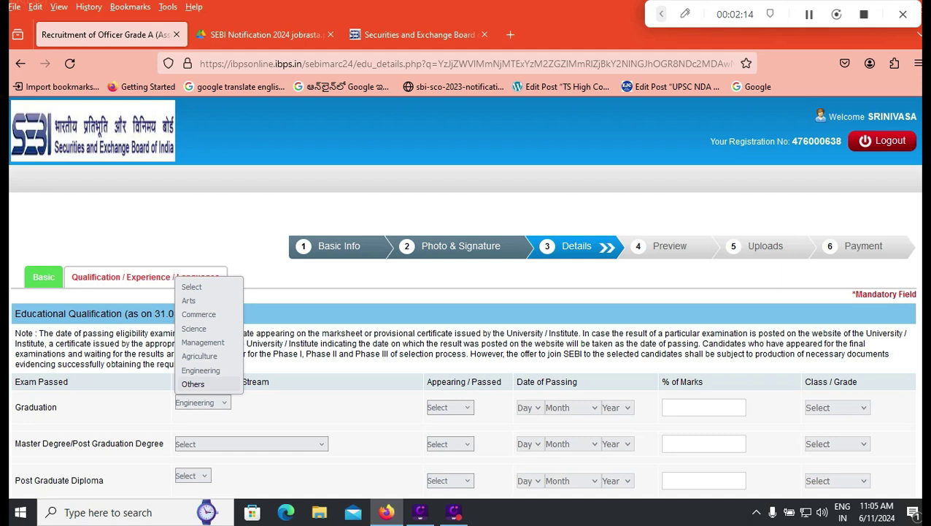
pyautogui.press('Escape')
# Step: Set the Appearing / Passed status of the Graduation row to Passed
pyautogui.press('Tab')
pyautogui.hotkey('alt', 'Down')
pyautogui.press('Down')
pyautogui.press('Down')
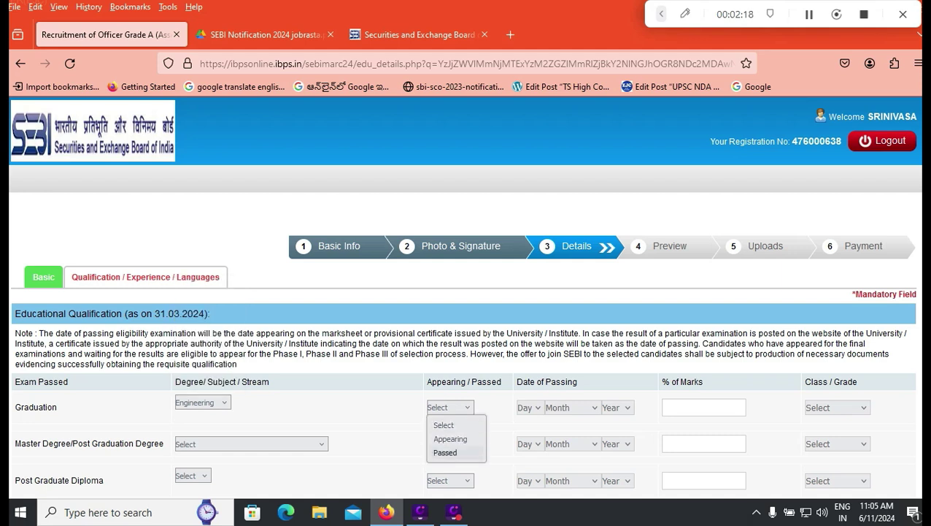
pyautogui.press('Up')
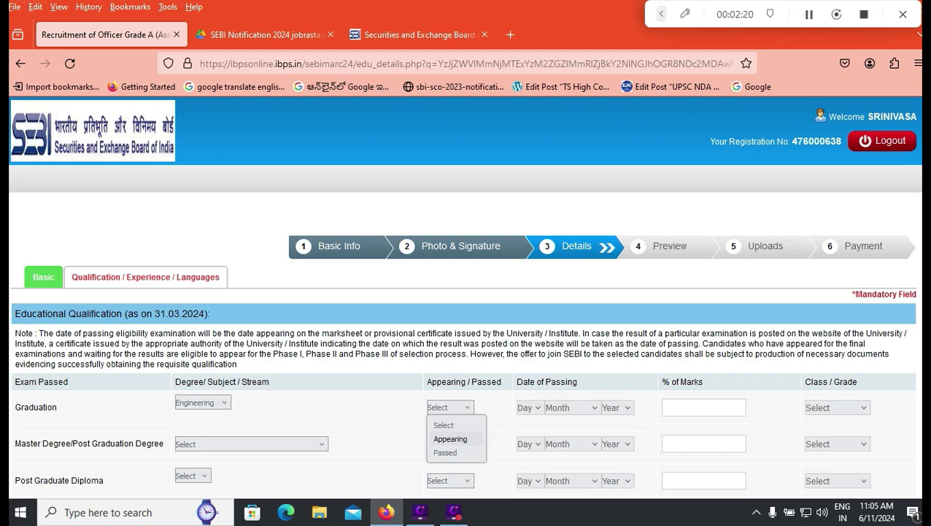
pyautogui.press('Down')
pyautogui.press('Return')
# Step: Set the Graduation date of passing to 03 January 2021
pyautogui.press('Tab')
pyautogui.hotkey('alt', 'Down')
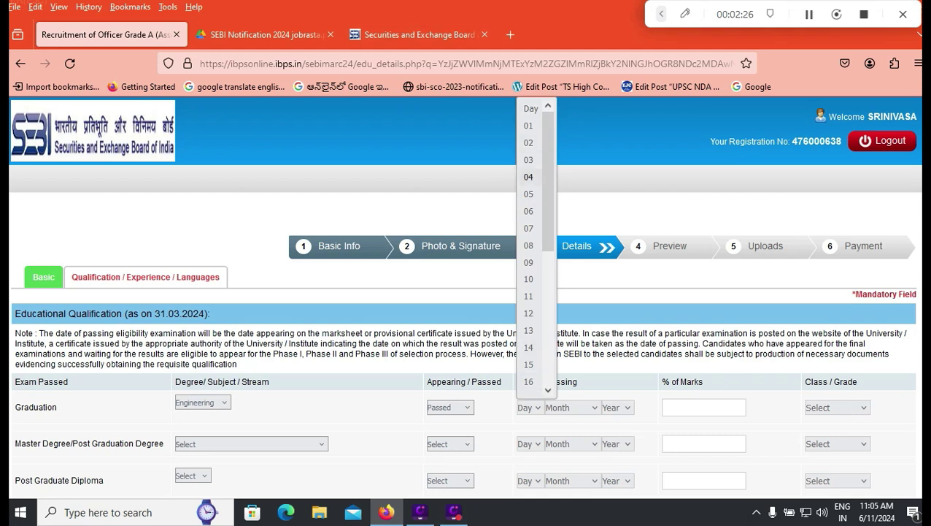
pyautogui.click(528, 159)
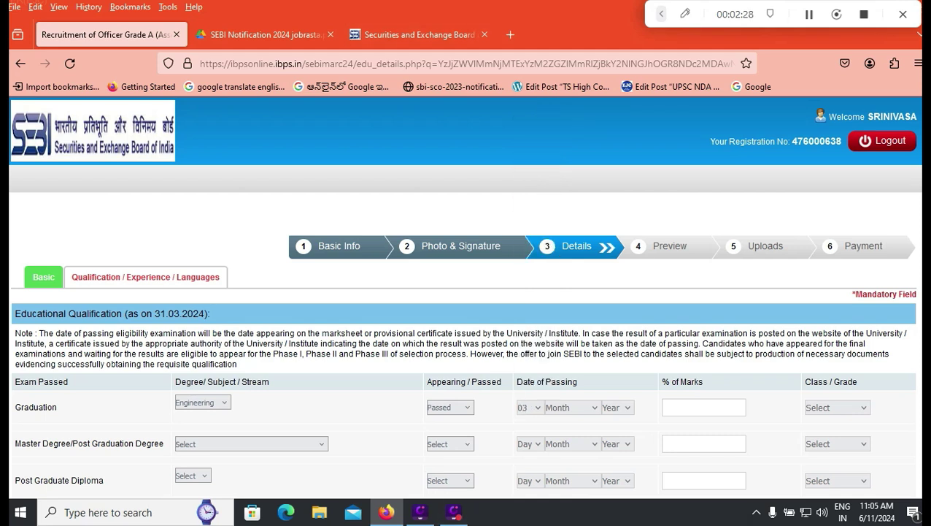
pyautogui.press('Tab')
pyautogui.hotkey('alt', 'Down')
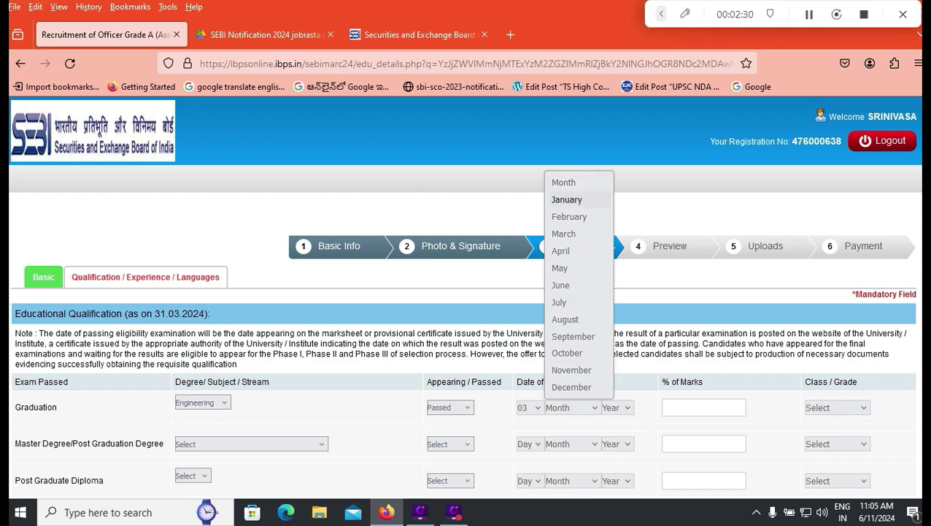
pyautogui.press('Return')
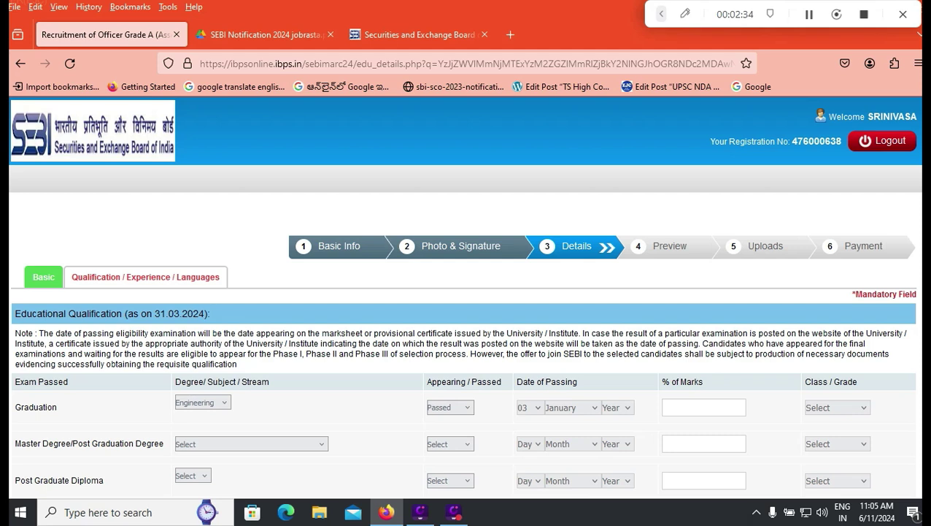
pyautogui.press('Tab')
pyautogui.hotkey('alt', 'Down')
pyautogui.press('Down')
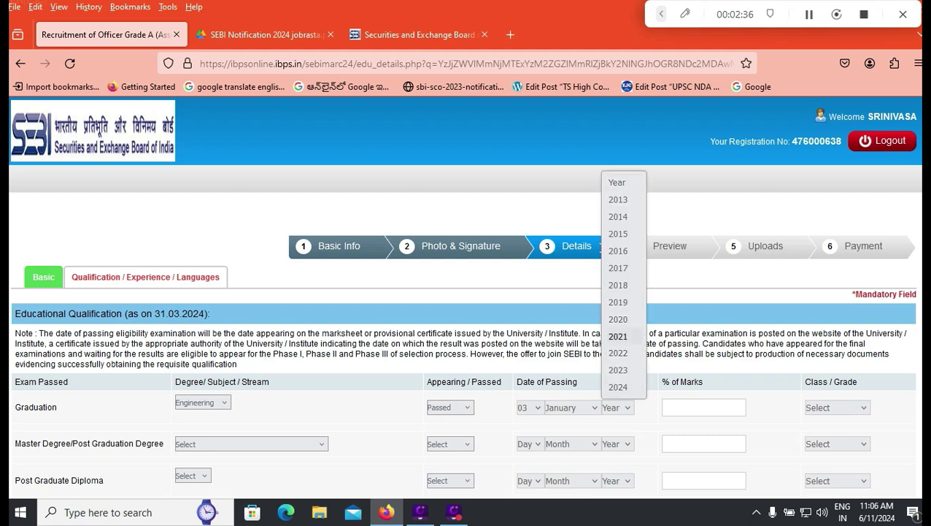
pyautogui.press('Return')
# Step: Enter 80.15 as the Graduation percentage of marks and set the class to First Class
pyautogui.press('Tab')
pyautogui.write('801')
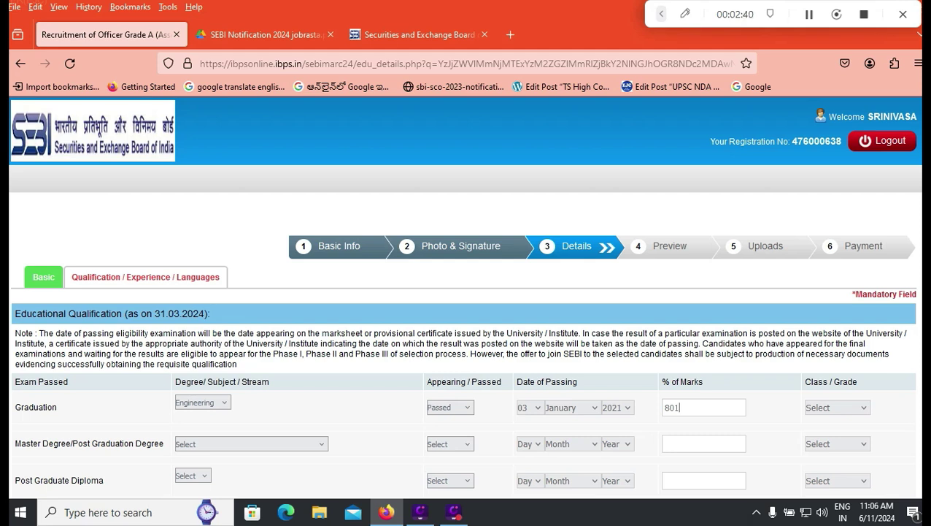
pyautogui.hotkey('ctrl', 'a')
pyautogui.write('80.15')
pyautogui.press('Tab')
pyautogui.hotkey('alt', 'Down')
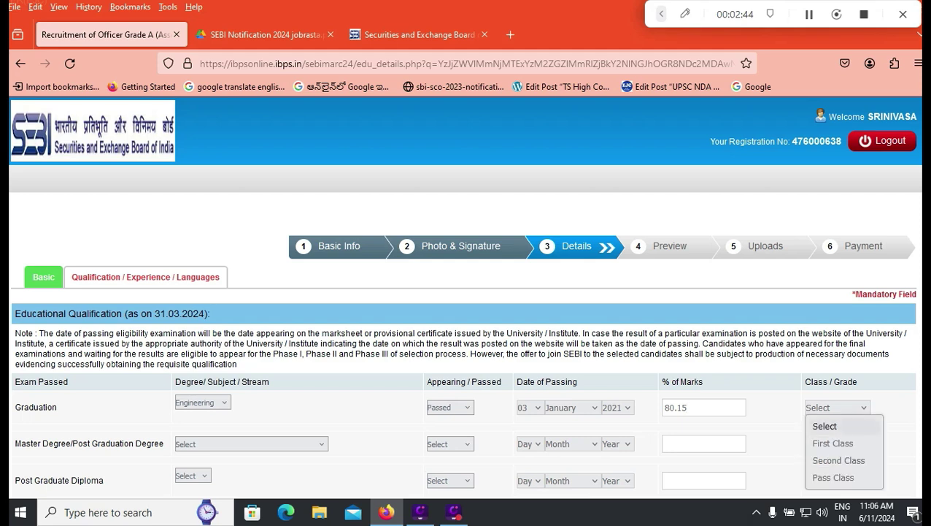
pyautogui.press('Down')
pyautogui.press('Return')
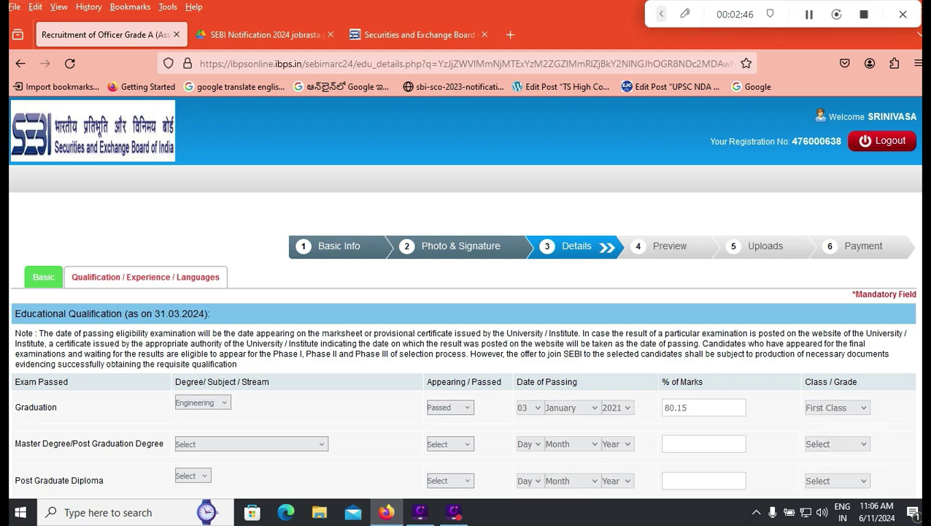
# Step: Look through the available streams for the Master Degree/Post Graduation Degree without choosing one
pyautogui.press('Tab')
pyautogui.hotkey('alt', 'Down')
pyautogui.press('End')
pyautogui.press('Up')
pyautogui.press('Up')
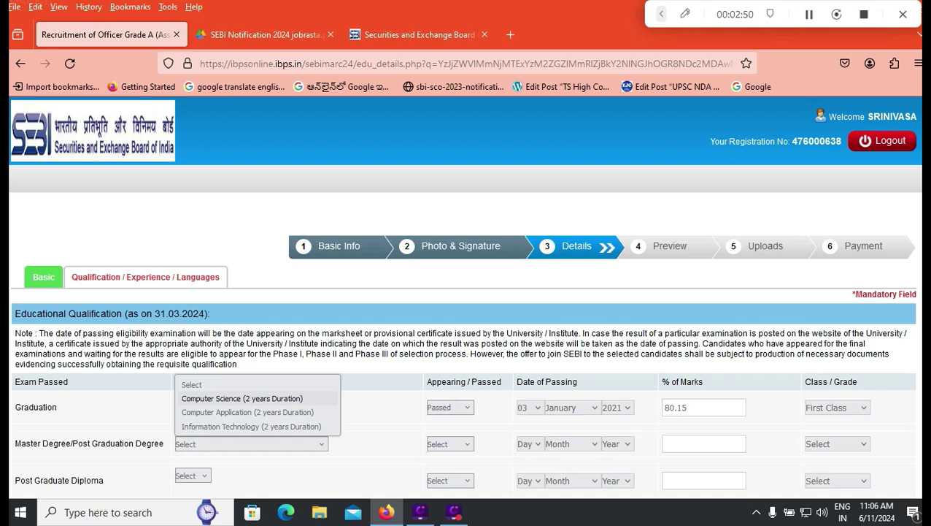
pyautogui.press('Down')
pyautogui.press('Down')
pyautogui.press('Up')
pyautogui.press('Up')
pyautogui.press('Up')
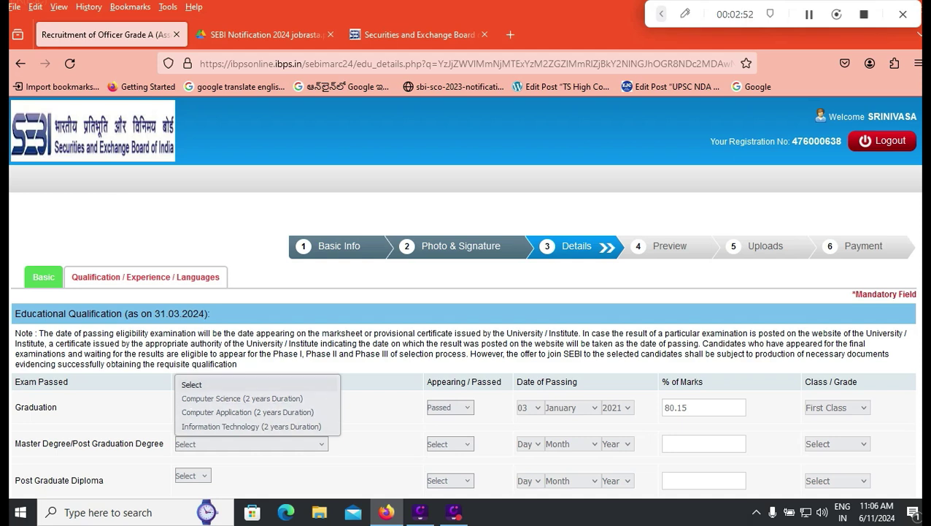
pyautogui.press('Down')
pyautogui.press('Down')
pyautogui.press('Down')
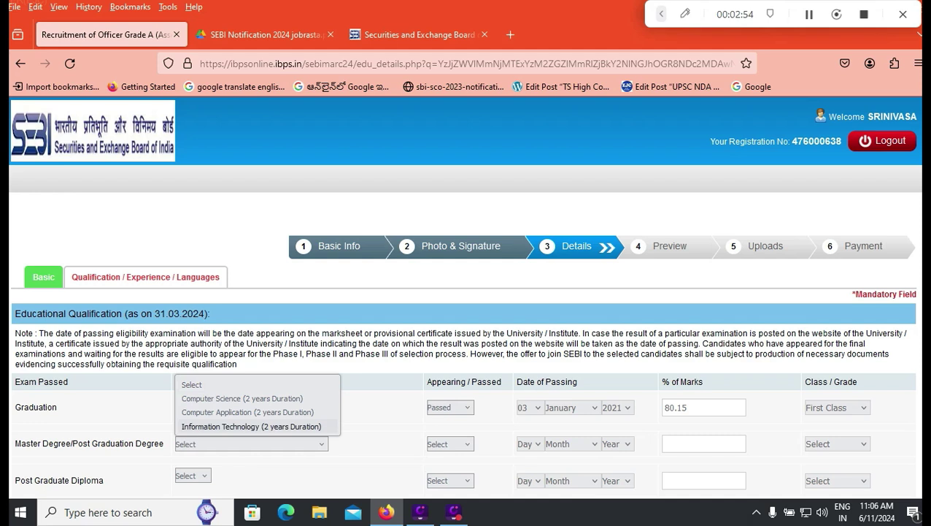
pyautogui.press('Escape')
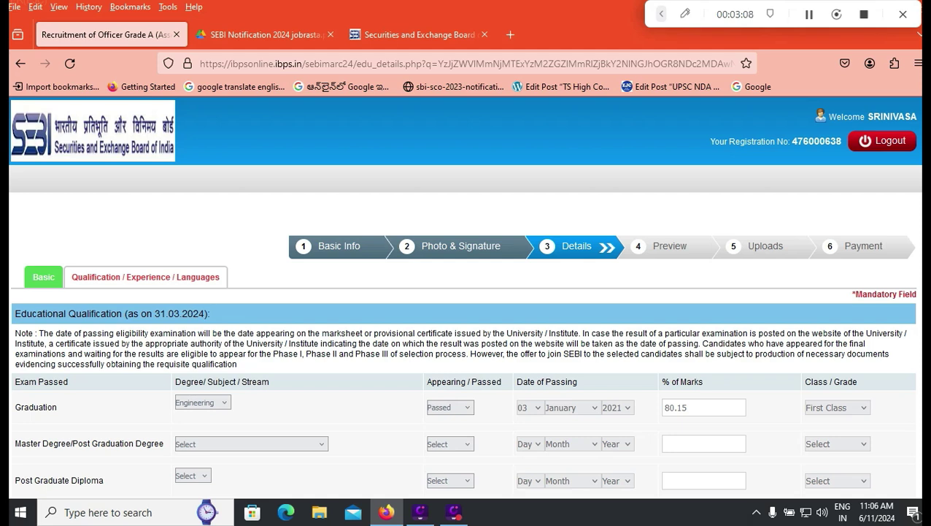
# Step: Answer Yes to online Pre-Exam Training and mark Telugu for Read, Write and Speak
pyautogui.scroll(-1, 466, 329)
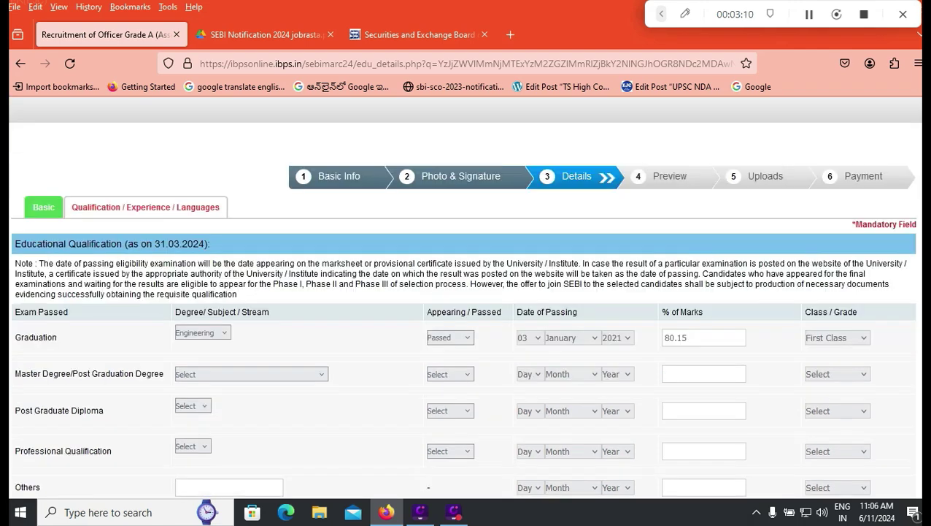
pyautogui.scroll(-5, 466, 292)
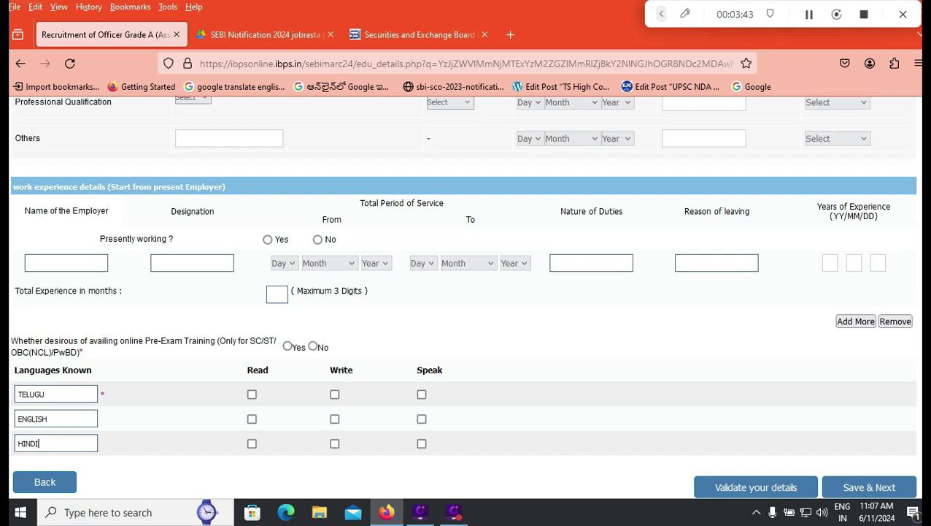
pyautogui.click(287, 345)
pyautogui.click(252, 394)
pyautogui.click(421, 394)
pyautogui.click(335, 394)
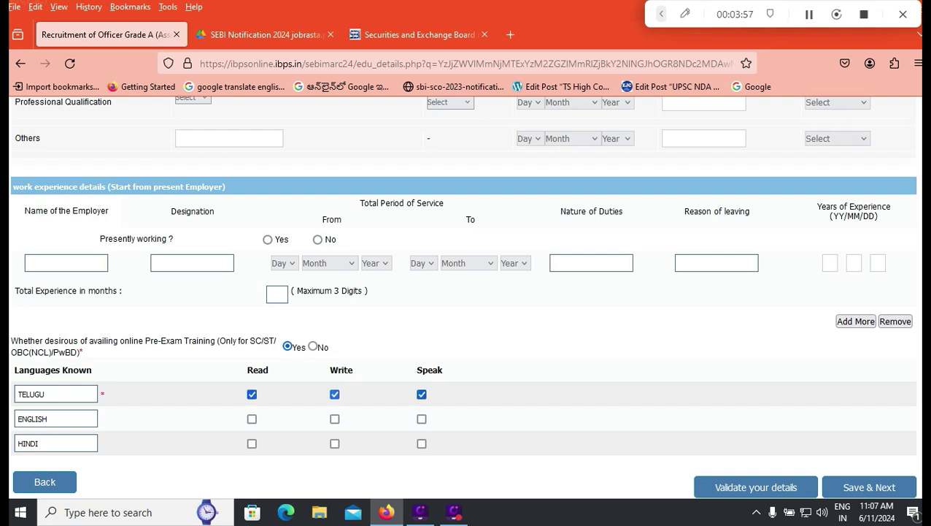
# Step: Mark English for Read, Write and Speak under Languages Known
pyautogui.click(252, 419)
pyautogui.press('Tab')
pyautogui.press('space')
pyautogui.press('Tab')
pyautogui.press('space')
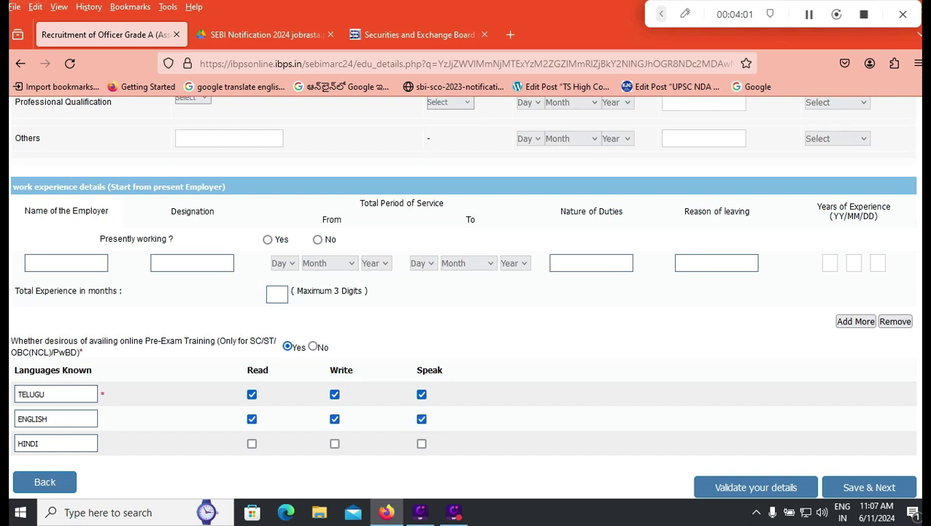
# Step: Mark Hindi for Read and Speak only, and validate the entered qualification and language details
pyautogui.press('Tab')
pyautogui.press('Tab')
pyautogui.press('space')
pyautogui.press('Tab')
pyautogui.press('Tab')
pyautogui.press('space')
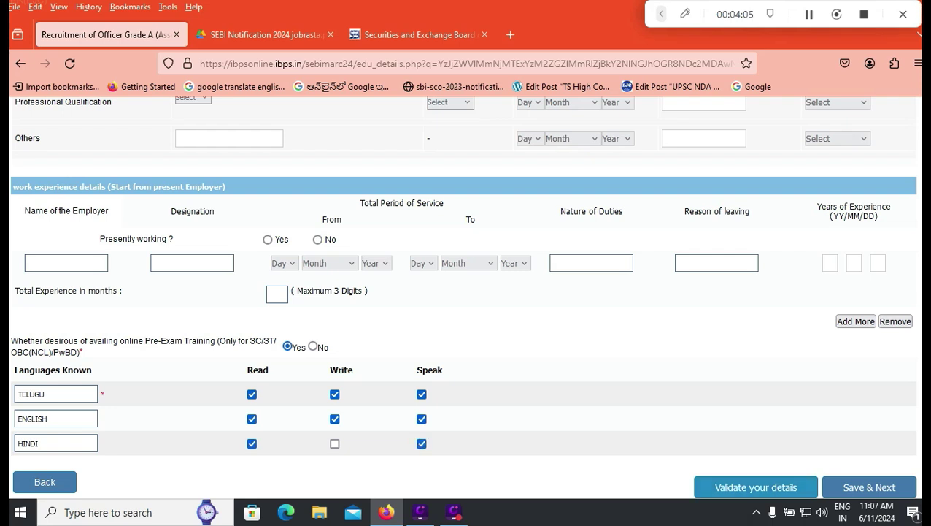
pyautogui.press('Return')
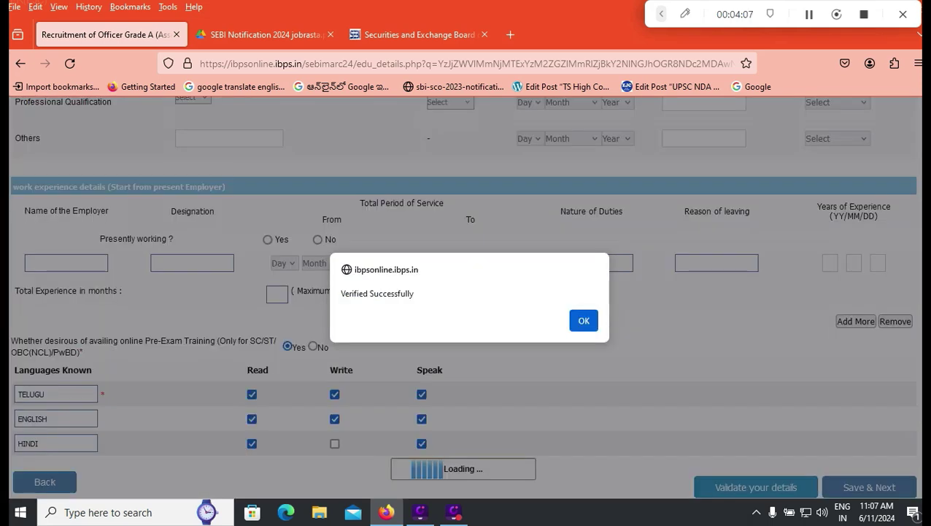
pyautogui.press('Return')
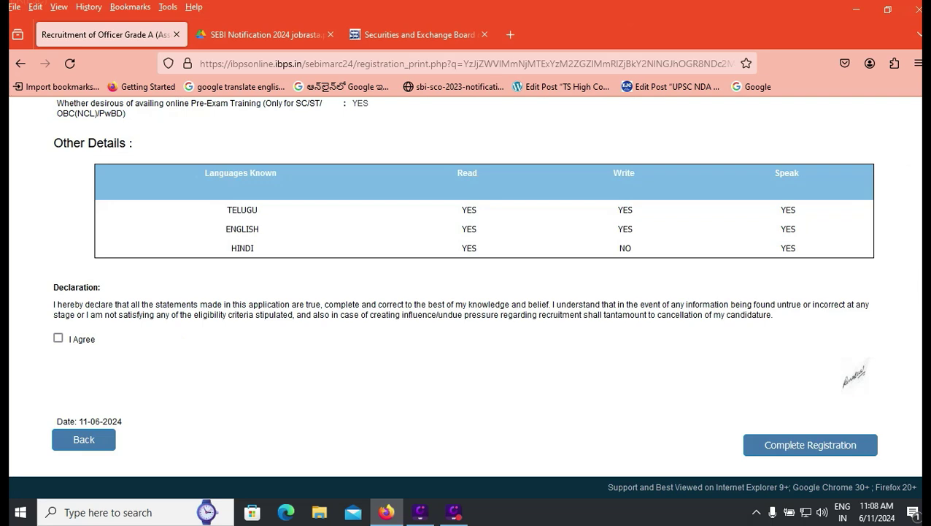
# Step: Agree to the declaration and complete the registration, accepting the confirmation prompts
pyautogui.click(58, 337)
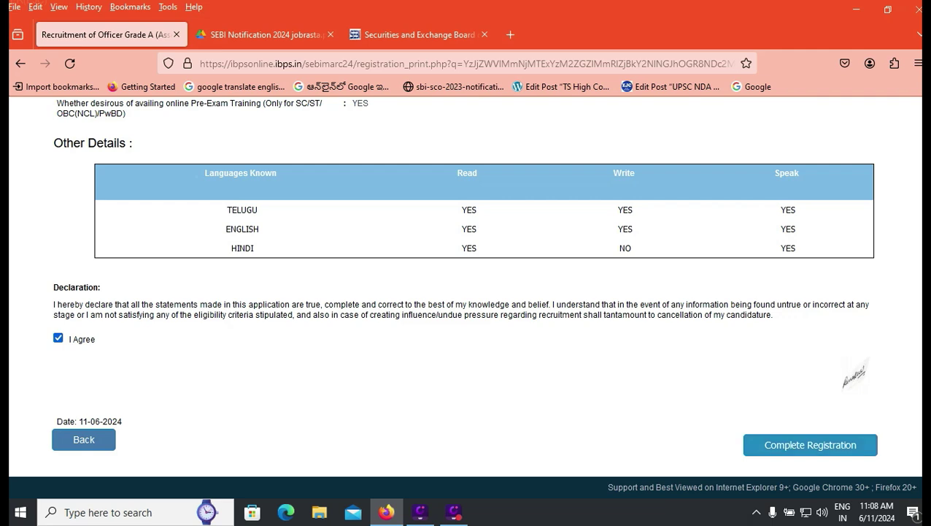
pyautogui.click(811, 445)
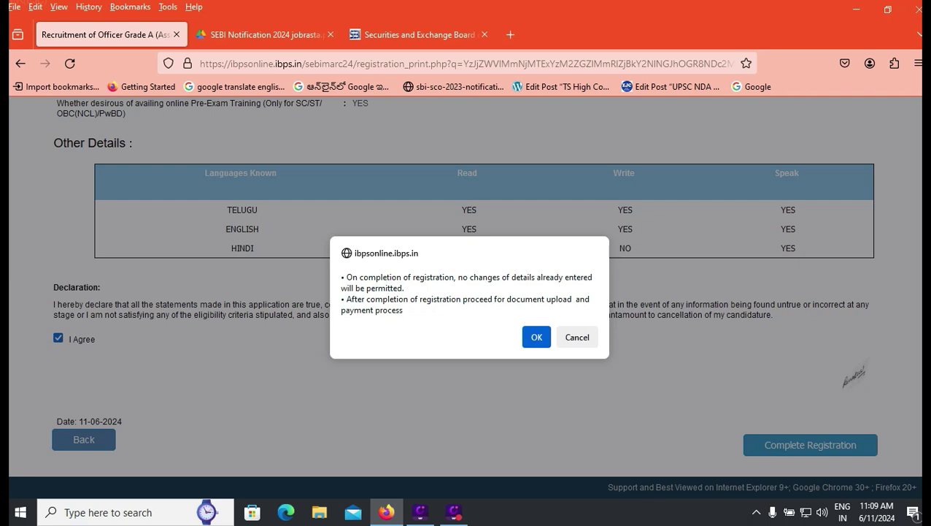
pyautogui.click(577, 337)
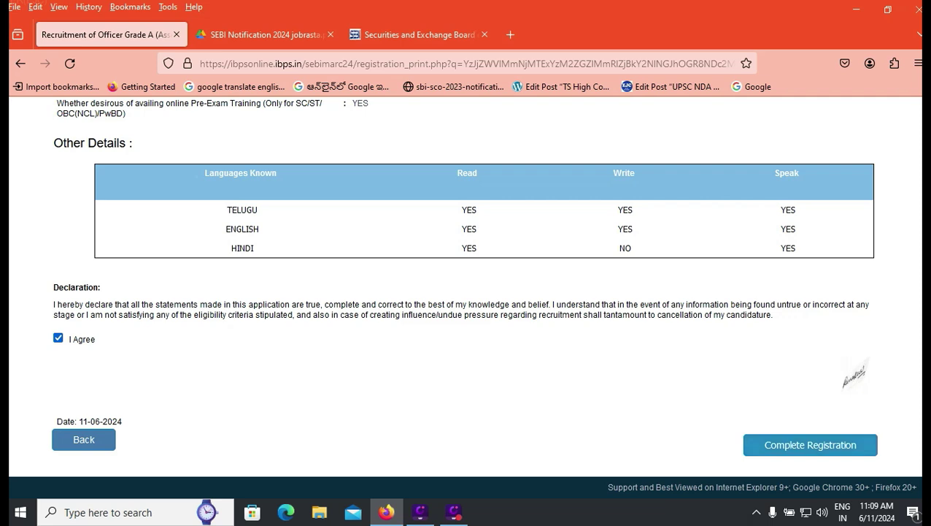
pyautogui.click(810, 444)
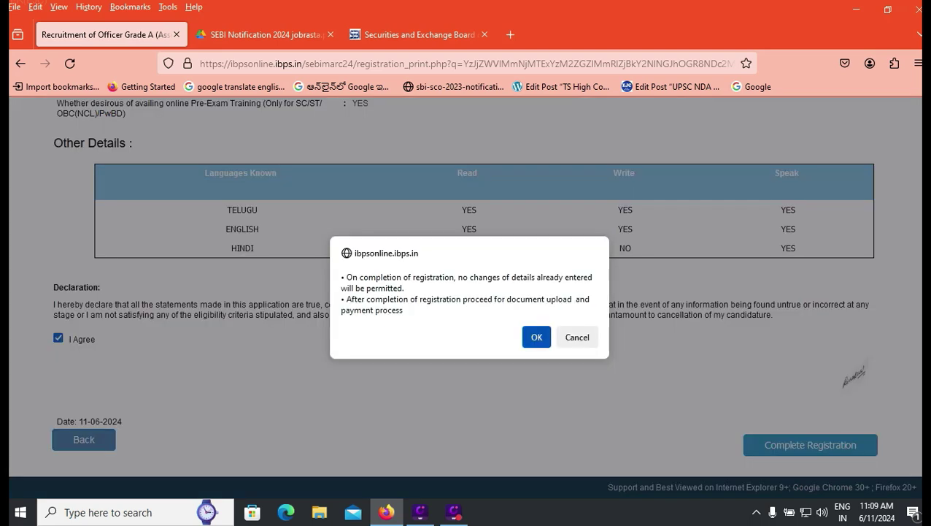
pyautogui.click(536, 337)
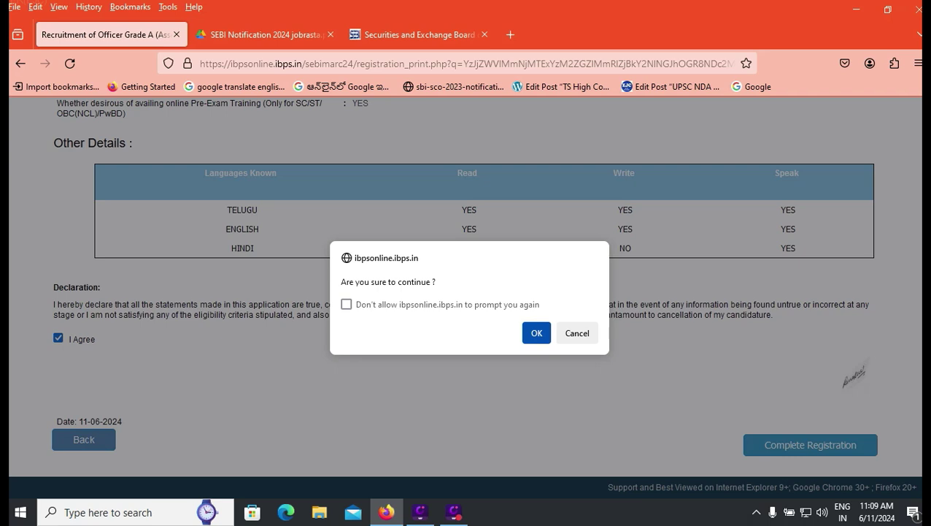
pyautogui.click(536, 333)
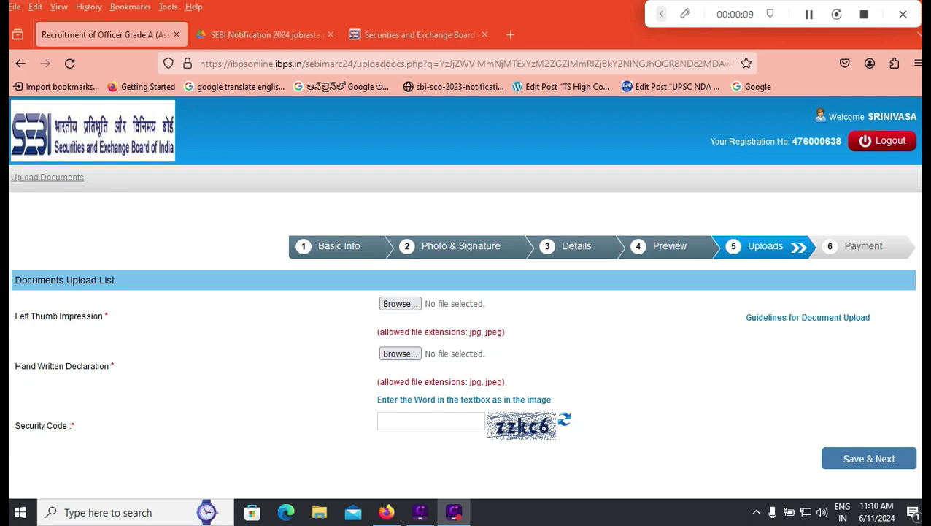
# Step: Enter the security code from the image on the document upload page, in lowercase as displayed
pyautogui.write('ZZ')
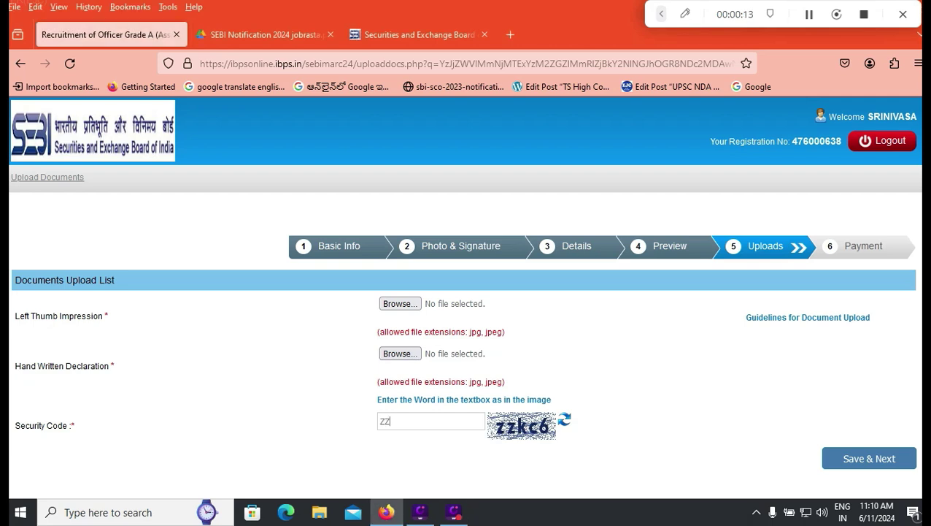
pyautogui.press('BackSpace')
pyautogui.press('BackSpace')
pyautogui.write('zzkc6')
# Step: Examine the SEBI notification's requirements for thumb impression ink, handwriting declaration file size and document scanning
pyautogui.hotkey('ctrl', 'Tab')
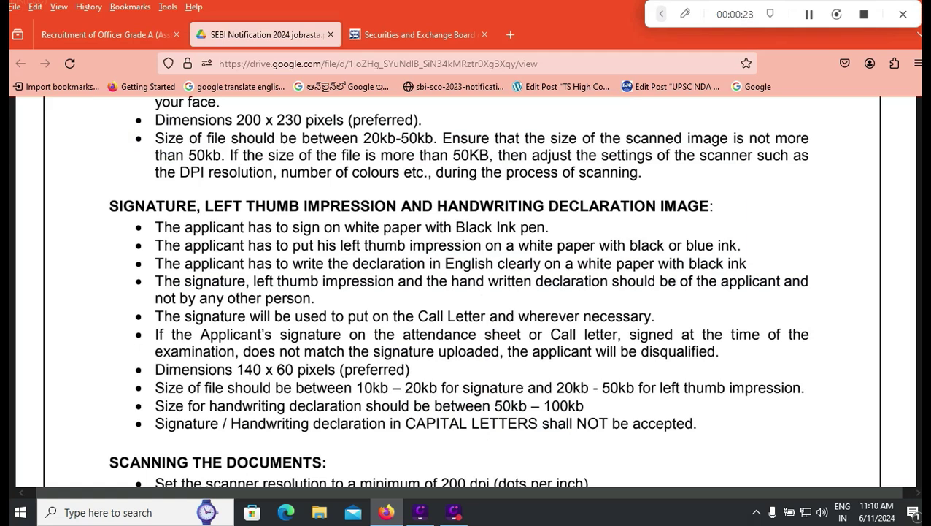
pyautogui.moveTo(598, 246); pyautogui.dragTo(742, 245)
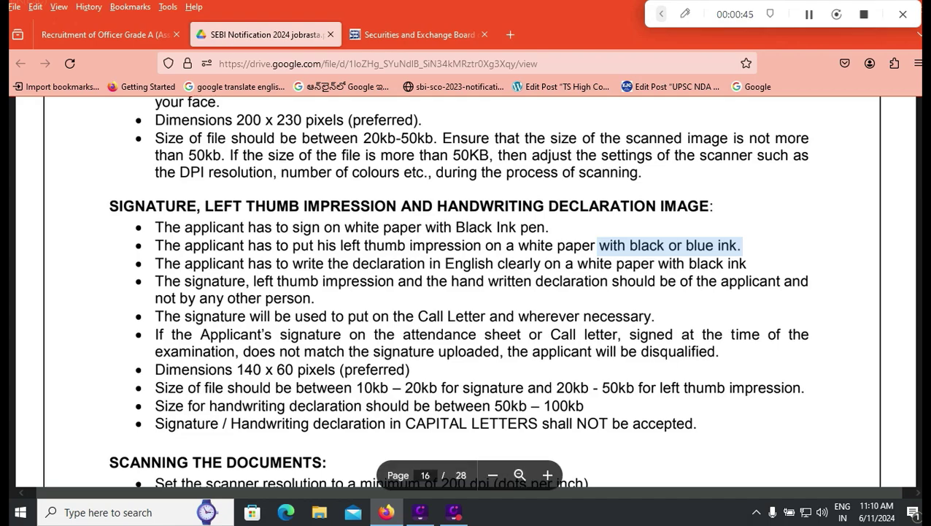
pyautogui.moveTo(494, 406); pyautogui.dragTo(584, 406)
pyautogui.scroll(-10, 466, 292)
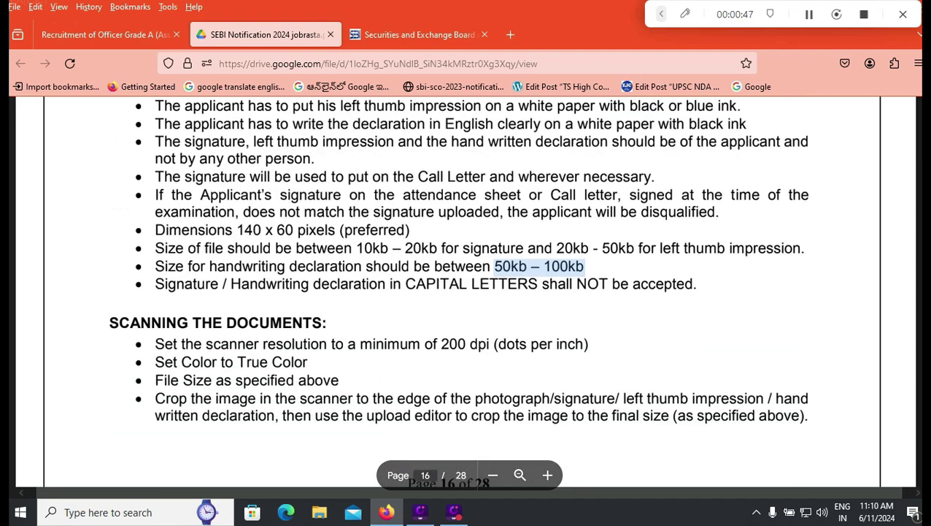
# Step: Search the SEBI notification for "as and" to locate the prescribed handwritten declaration text, and highlight the whole declaration
pyautogui.scroll(-10, 465, 292)
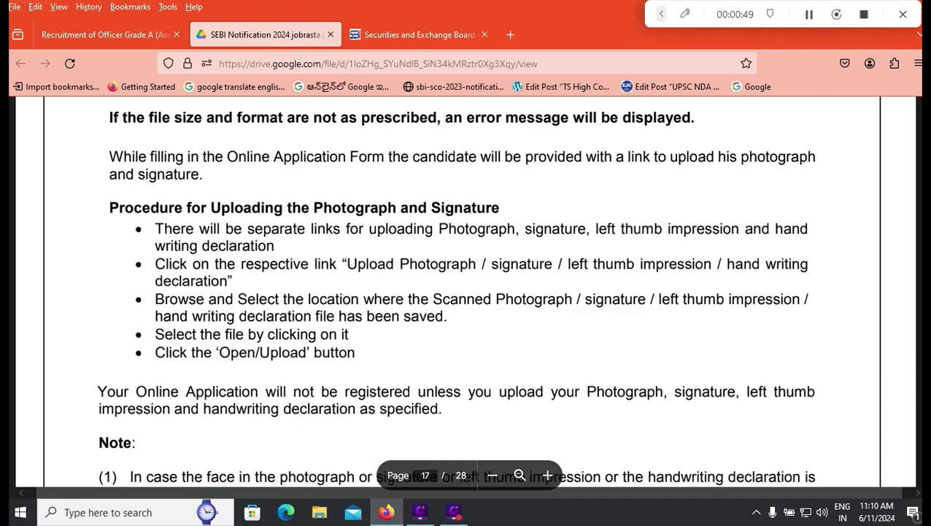
pyautogui.scroll(-4, 465, 292)
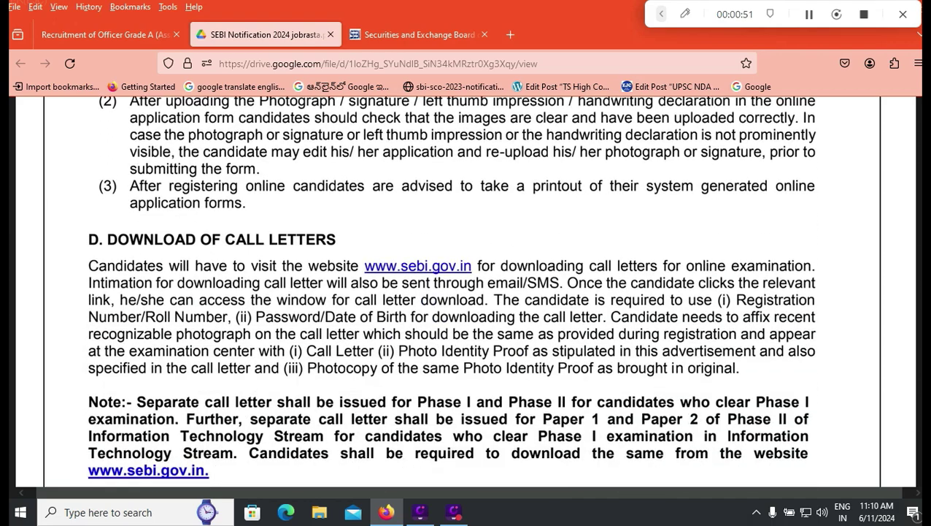
pyautogui.hotkey('ctrl', 'f')
pyautogui.press('Return')
pyautogui.press('Return')
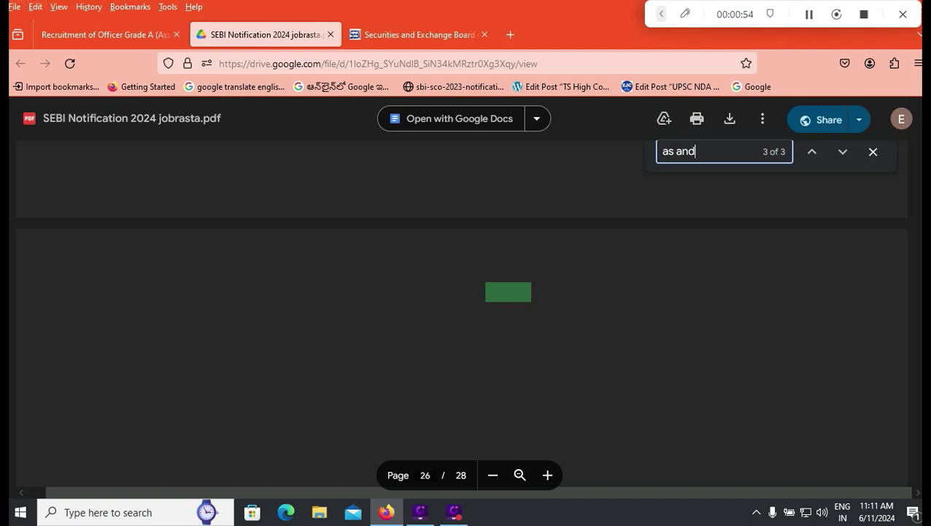
pyautogui.press('Return')
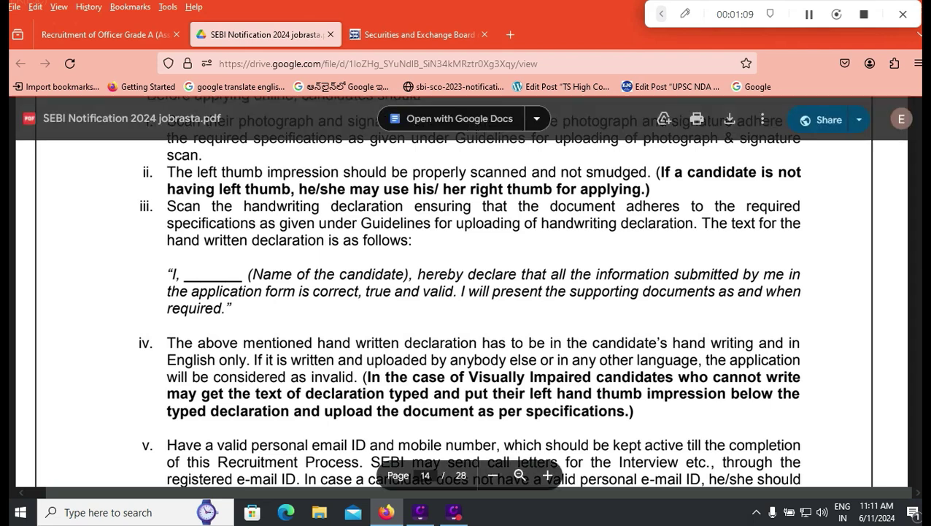
pyautogui.moveTo(167, 274); pyautogui.dragTo(232, 308)
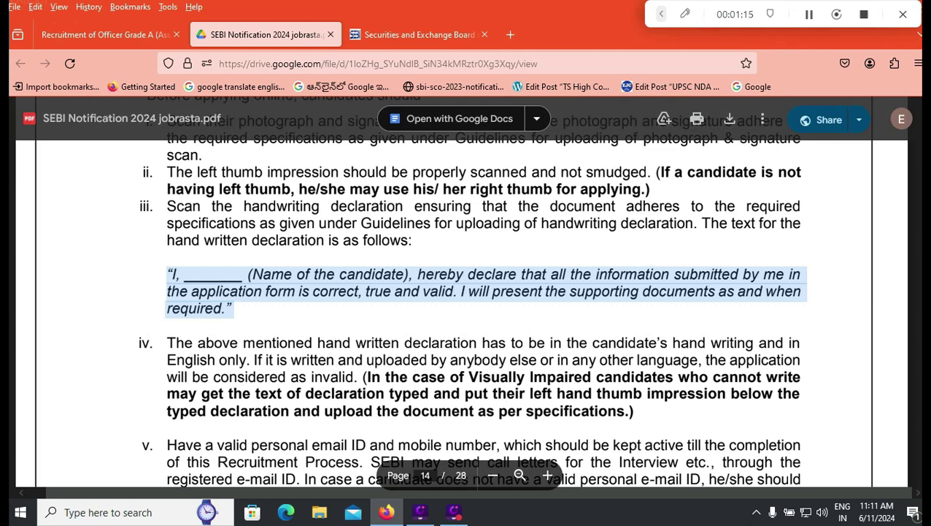
# Step: Return to the online application and submit the Payment page to proceed with the application fee
pyautogui.hotkey('ctrl', 'shift', 'Tab')
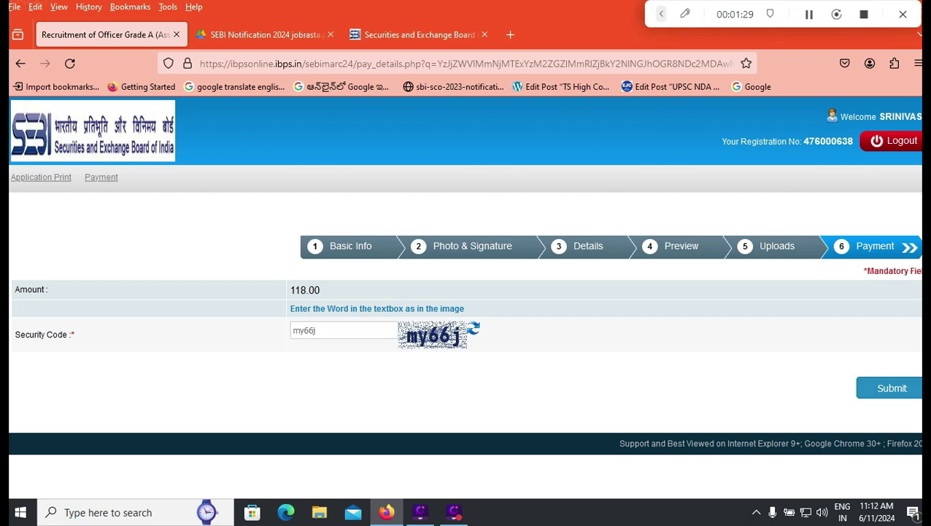
pyautogui.click(892, 387)
pyautogui.press('Return')
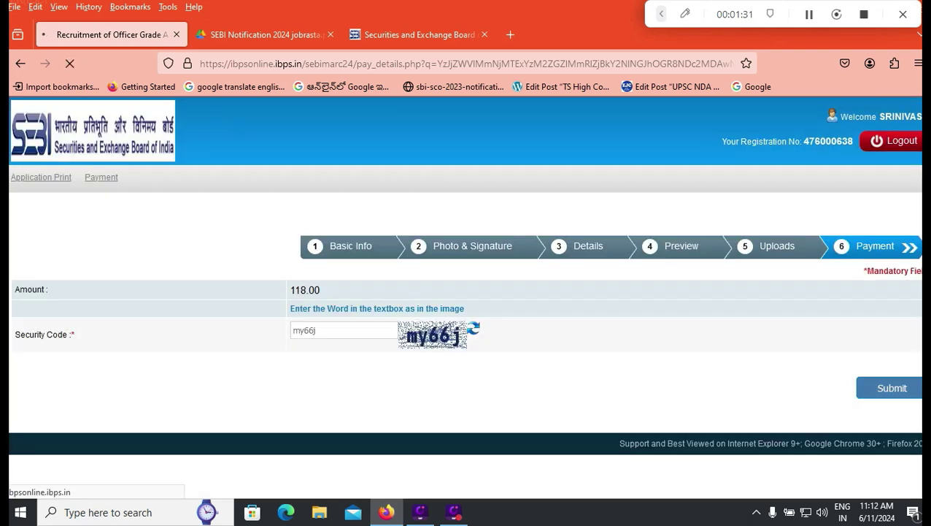